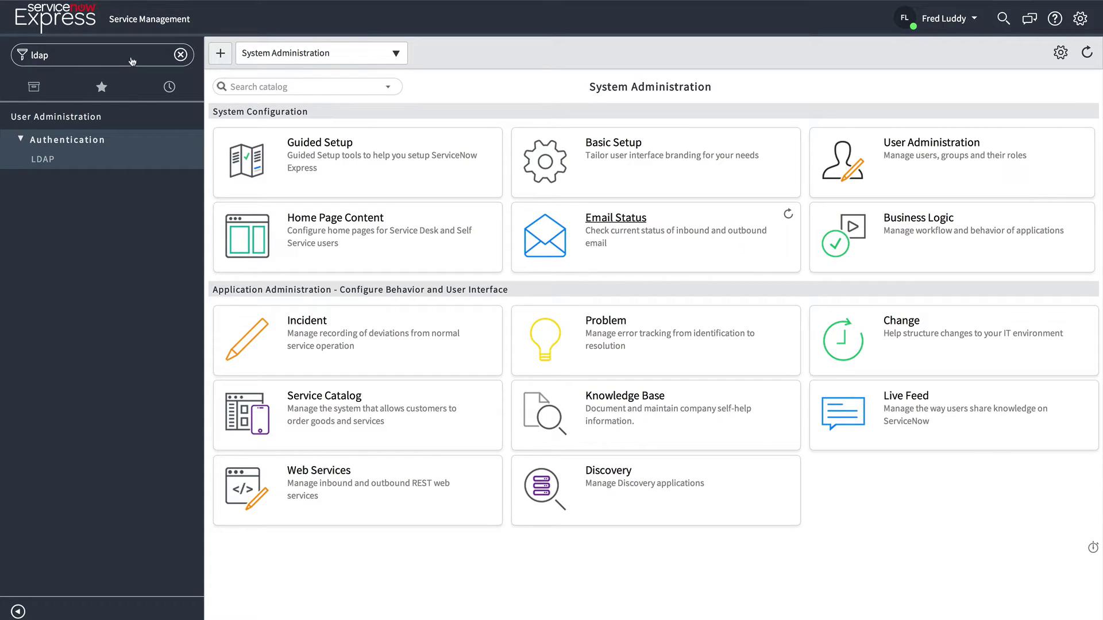
Open the LDAP configuration and add a new server named Test LDAP Server
{"action": "left_click", "coordinate": [43, 160]}
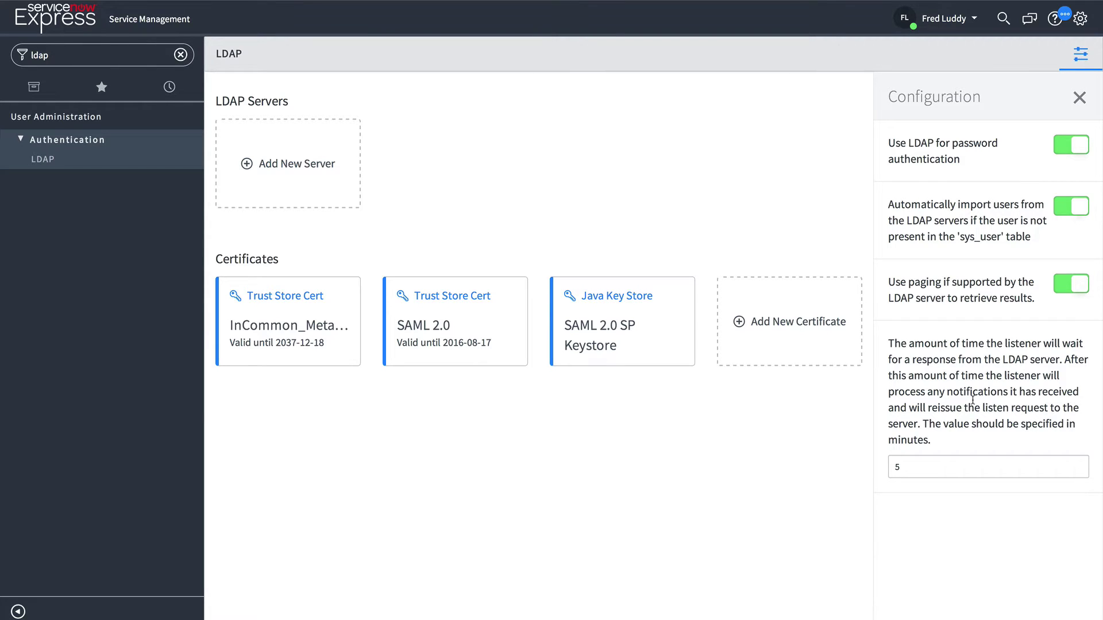
{"action": "left_click", "coordinate": [305, 168]}
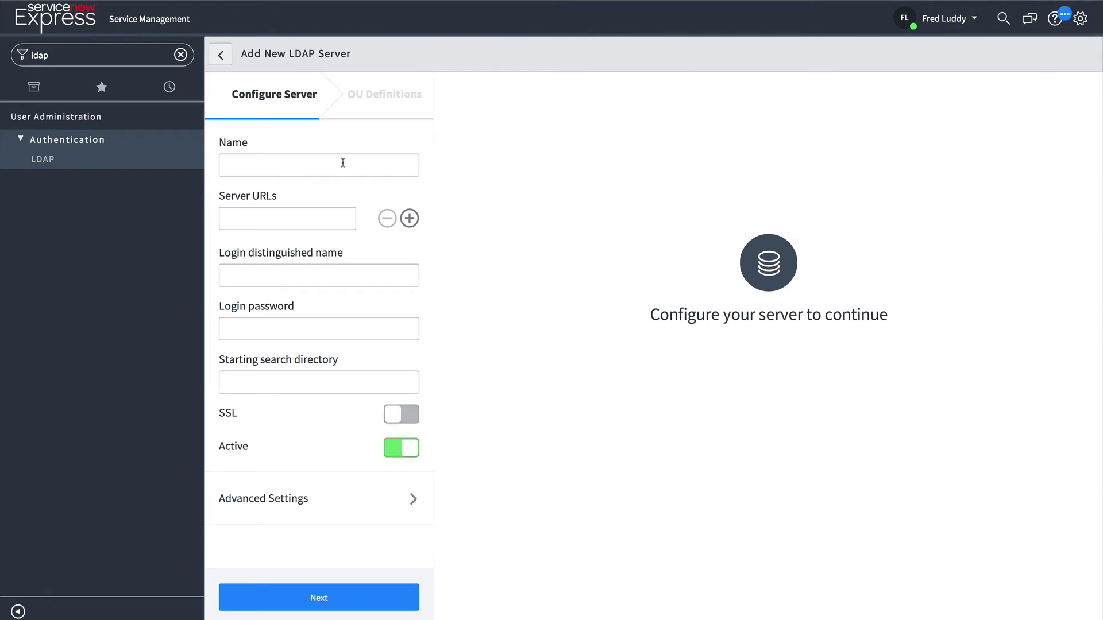
{"action": "left_click", "coordinate": [305, 169]}
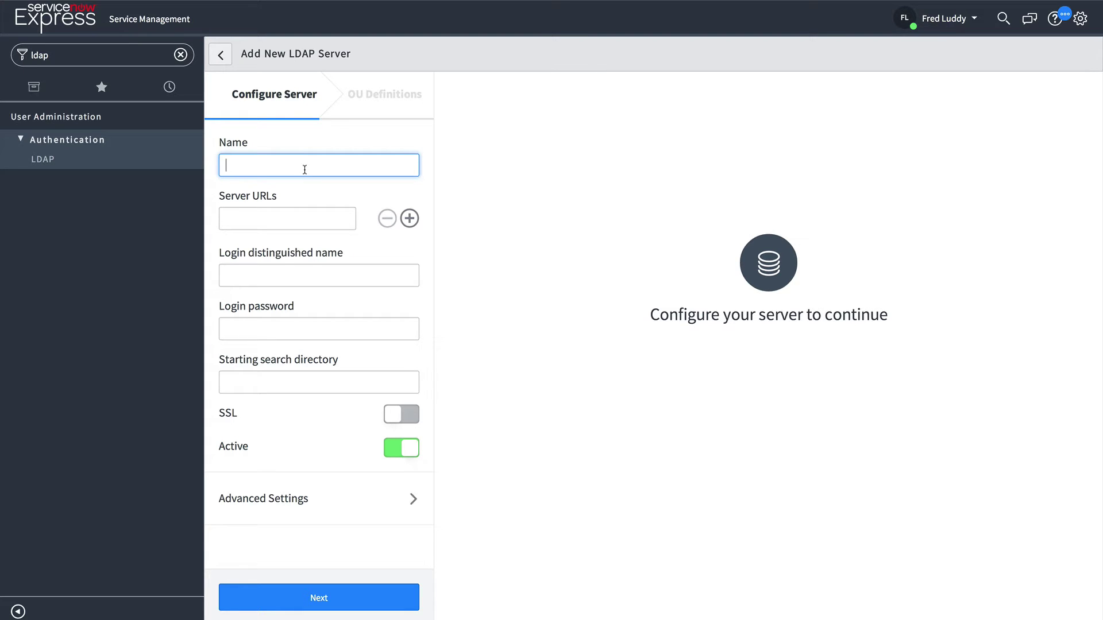
{"action": "type", "text": "Test LDAP Server"}
{"action": "key", "text": "Tab"}
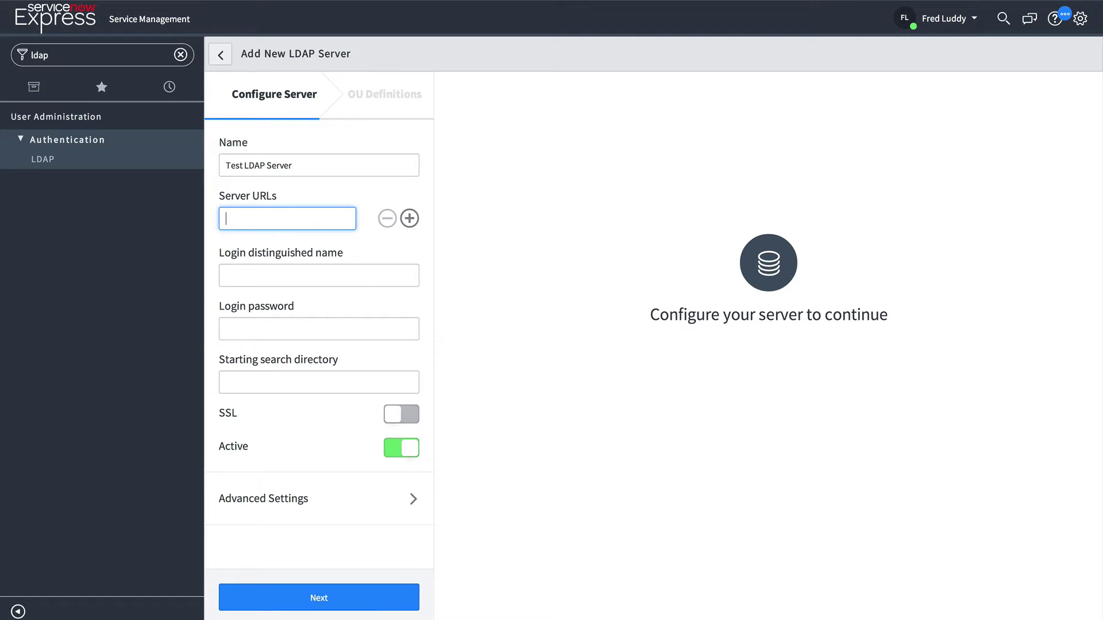
Fill in the LDAP server's URL and the login distinguished name of its Administrator account
{"action": "key", "text": "ctrl+v"}
{"action": "left_click", "coordinate": [248, 274]}
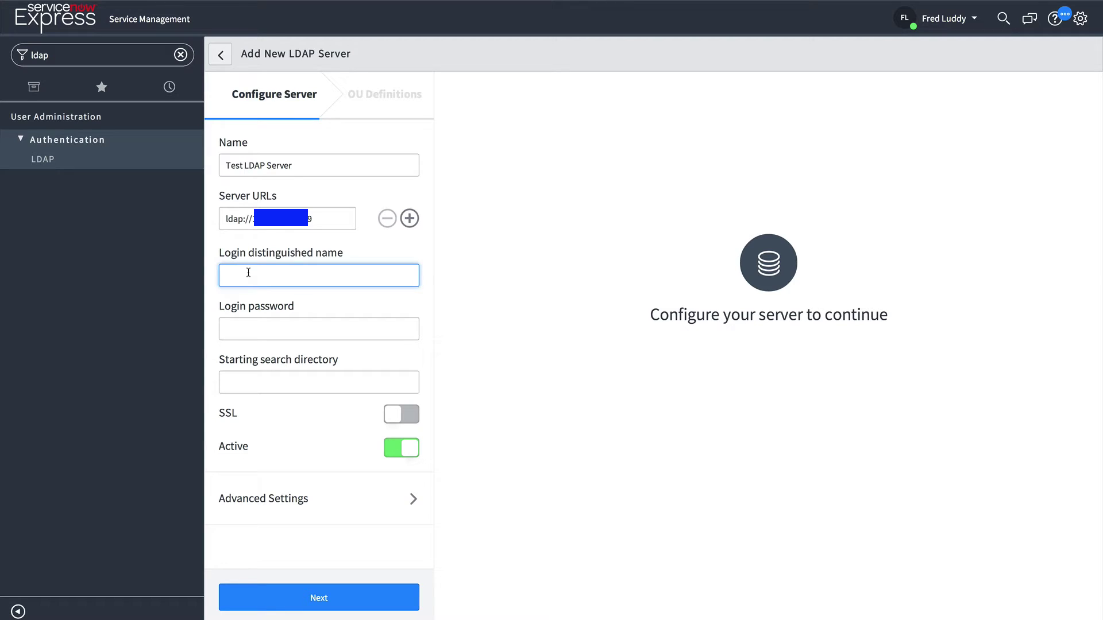
{"action": "mouse_move", "coordinate": [656, 608]}
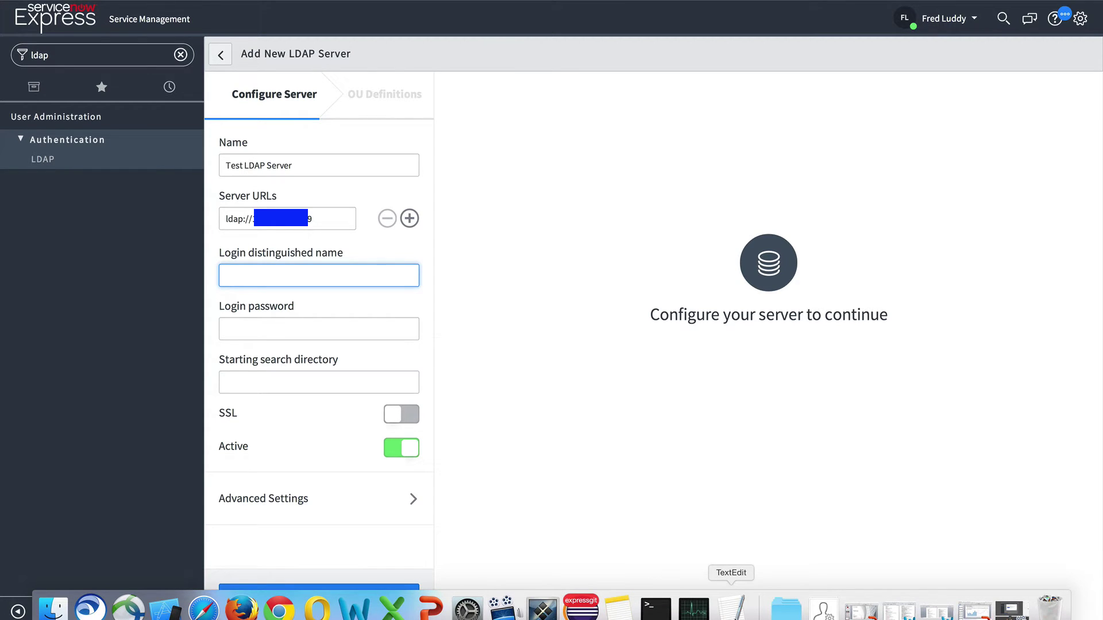
{"action": "key", "text": "super+v"}
Enter the login password and set the starting search directory to the domain's DC path under lab3.service-now.com
{"action": "left_click", "coordinate": [261, 328]}
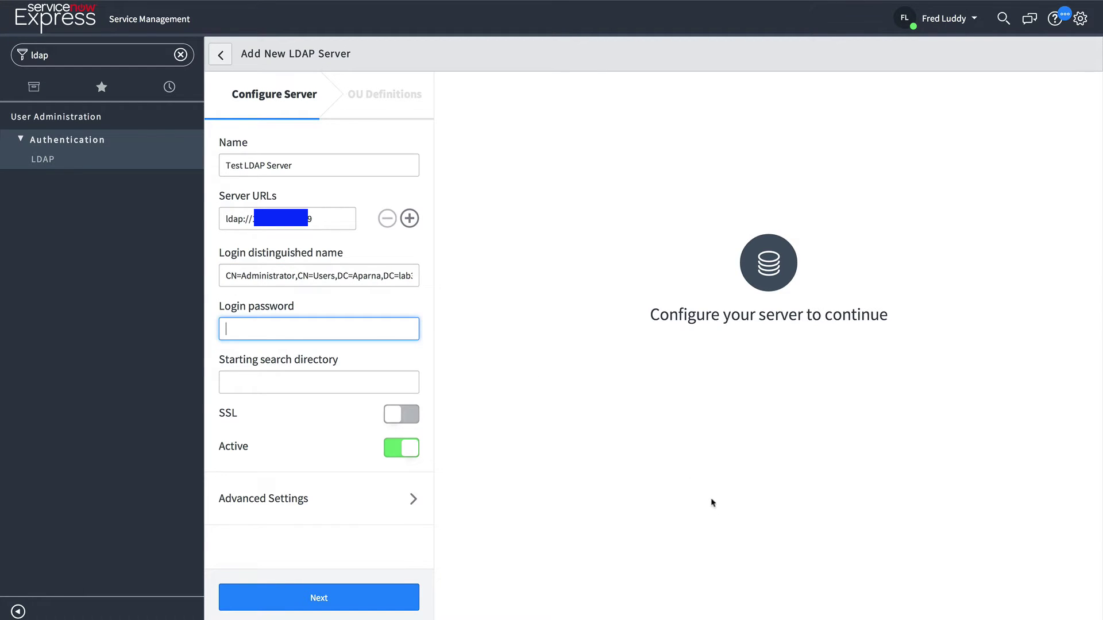
{"action": "mouse_move", "coordinate": [823, 612]}
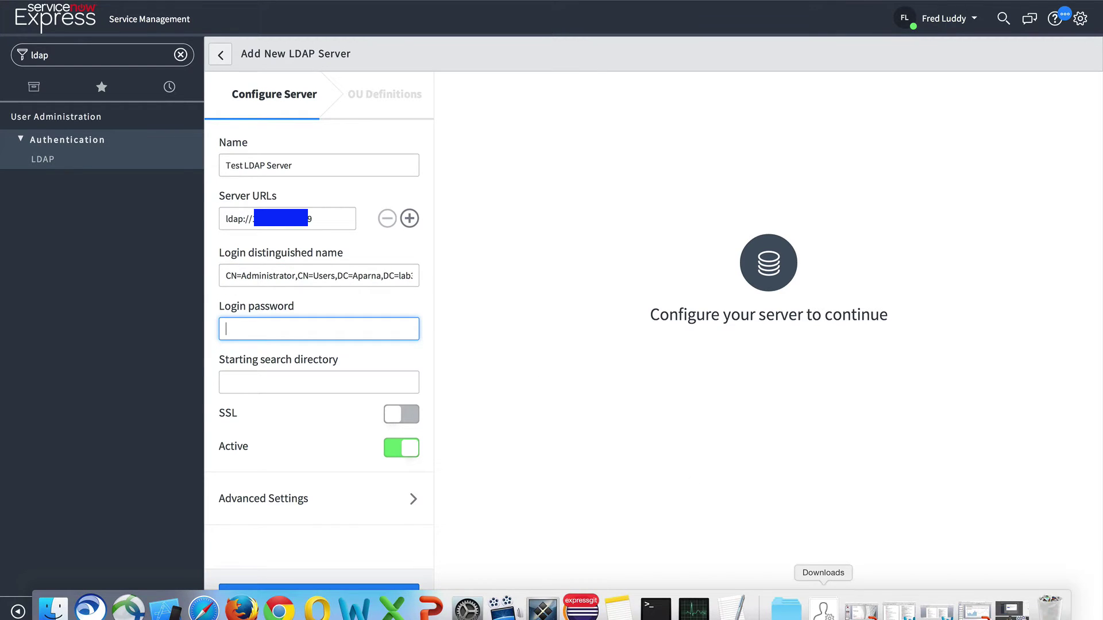
{"action": "left_click", "coordinate": [738, 610]}
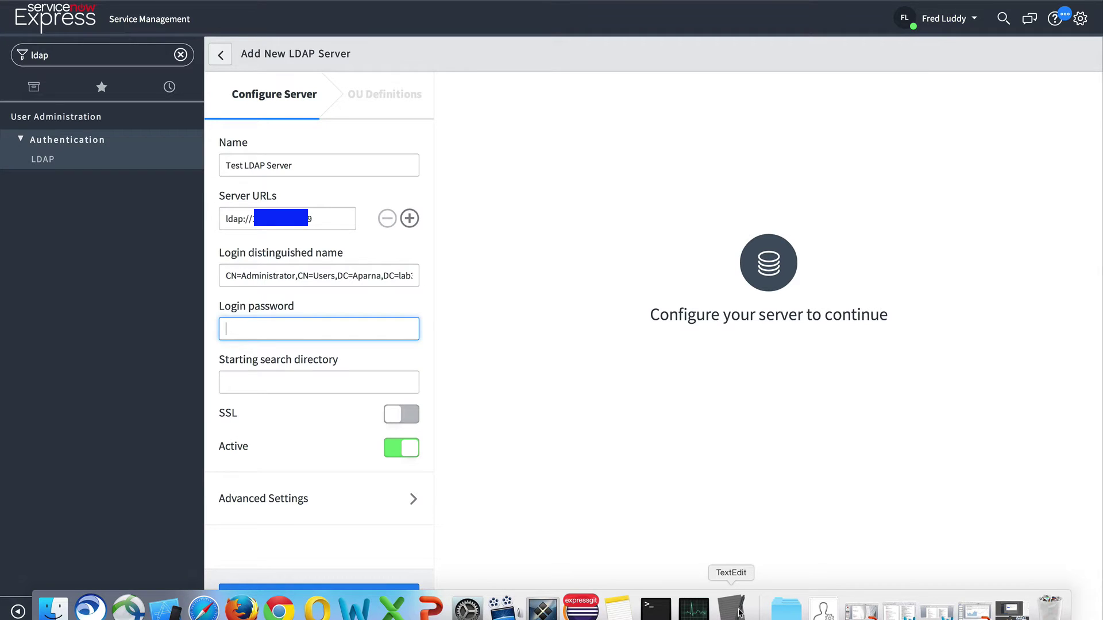
{"action": "key", "text": "super+v"}
{"action": "left_click", "coordinate": [273, 379]}
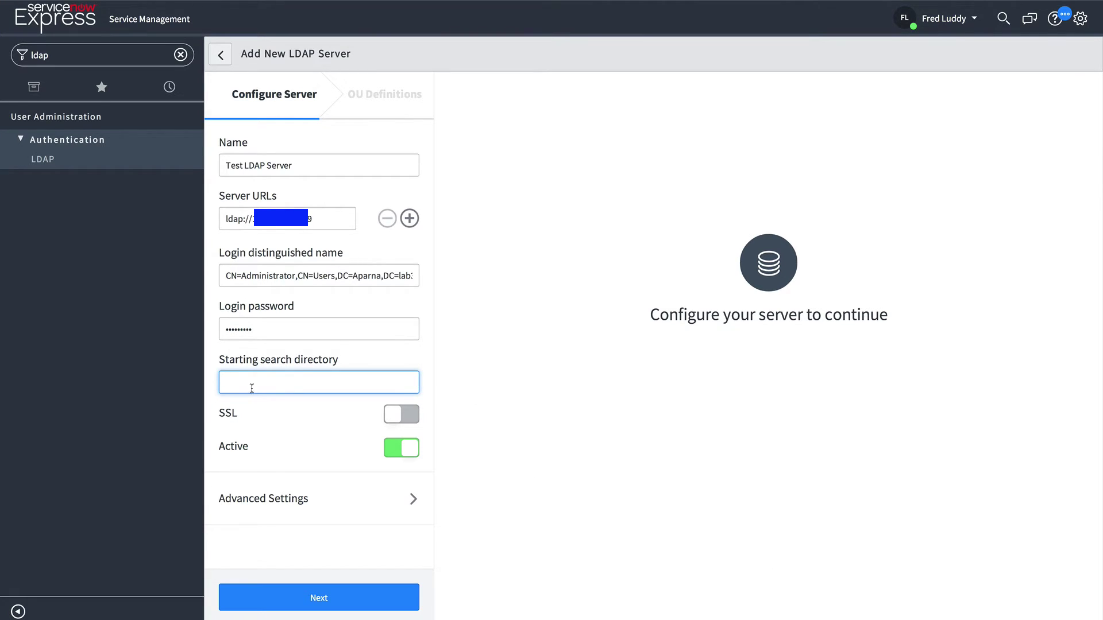
{"action": "type", "text": "DC=Aparna,DC=lab3,DC=service-now,DC=com"}
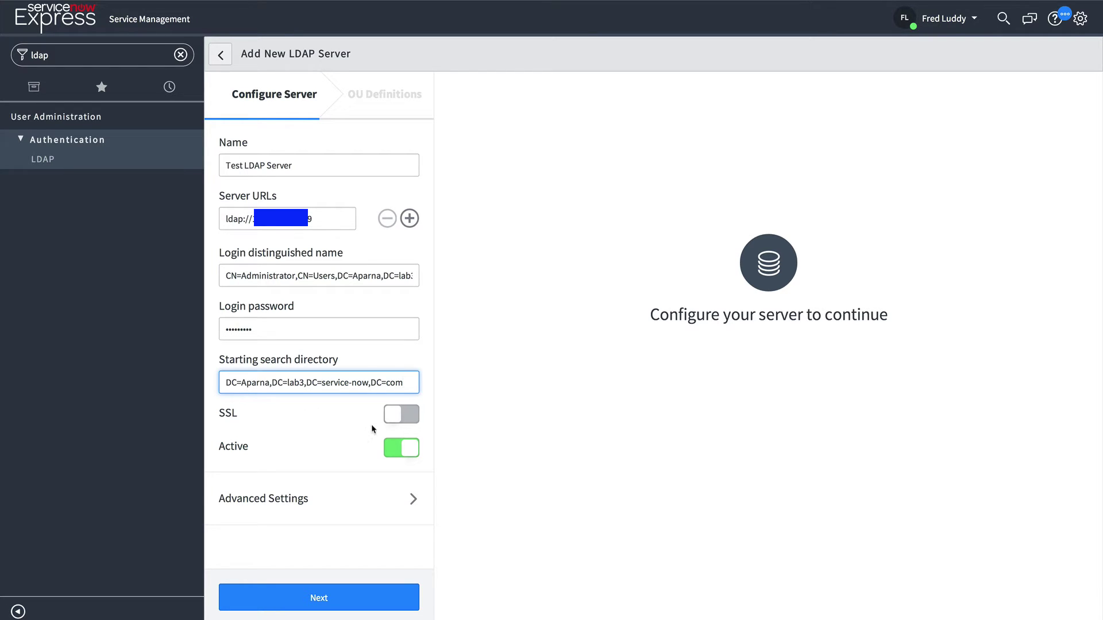
Review the server's SSL option and its advanced timeout, paging and listener settings
{"action": "left_click", "coordinate": [411, 415]}
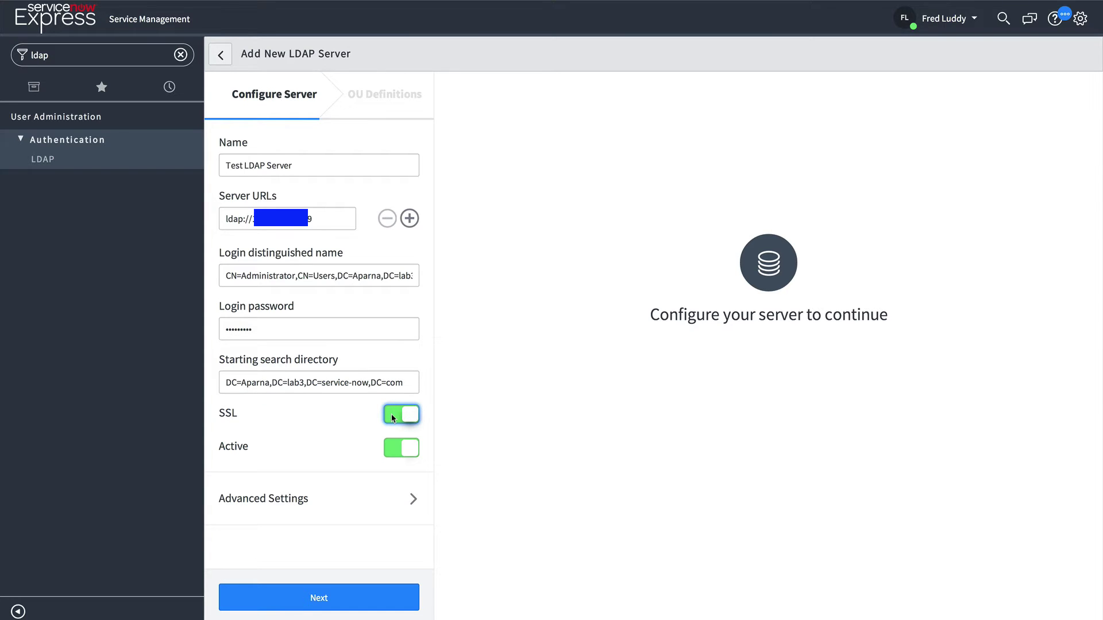
{"action": "left_click", "coordinate": [392, 415]}
{"action": "left_click", "coordinate": [264, 505]}
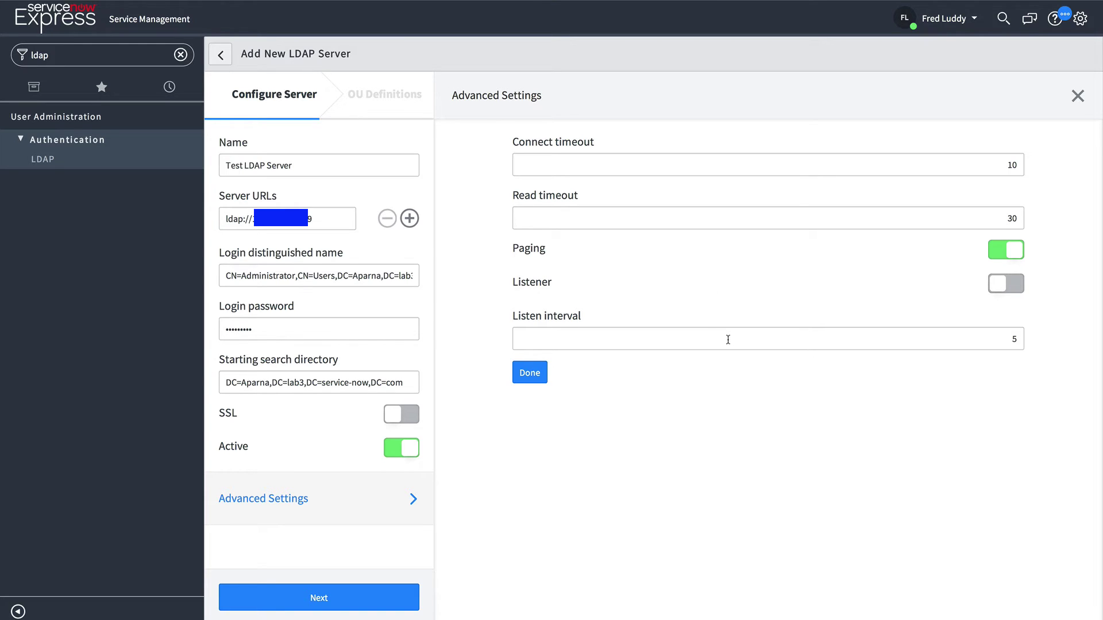
{"action": "left_click", "coordinate": [581, 336]}
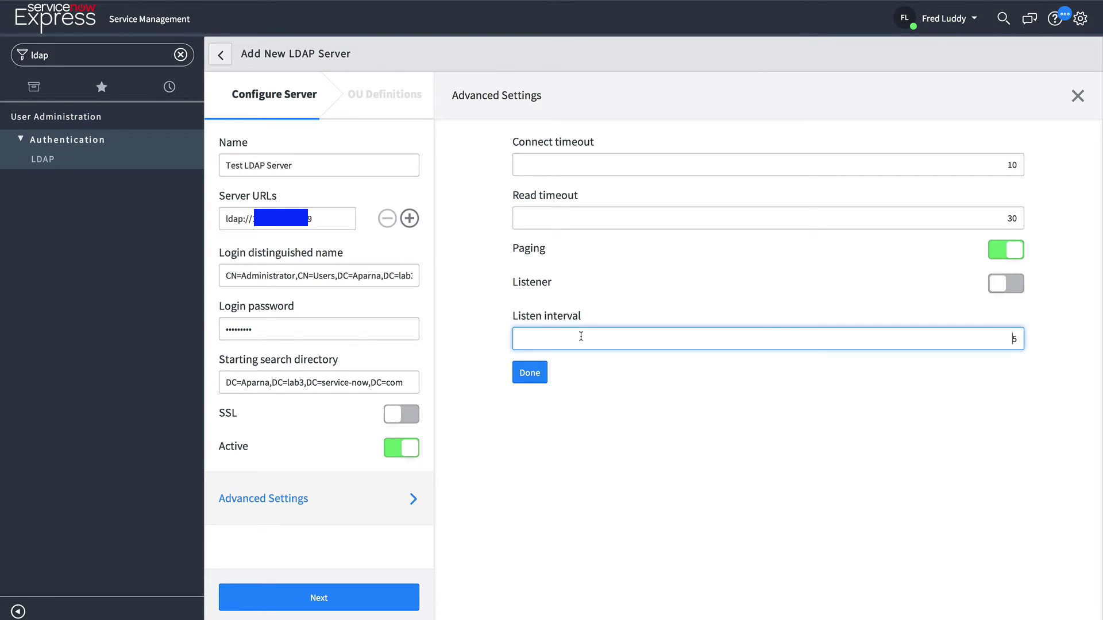
{"action": "left_click", "coordinate": [526, 378]}
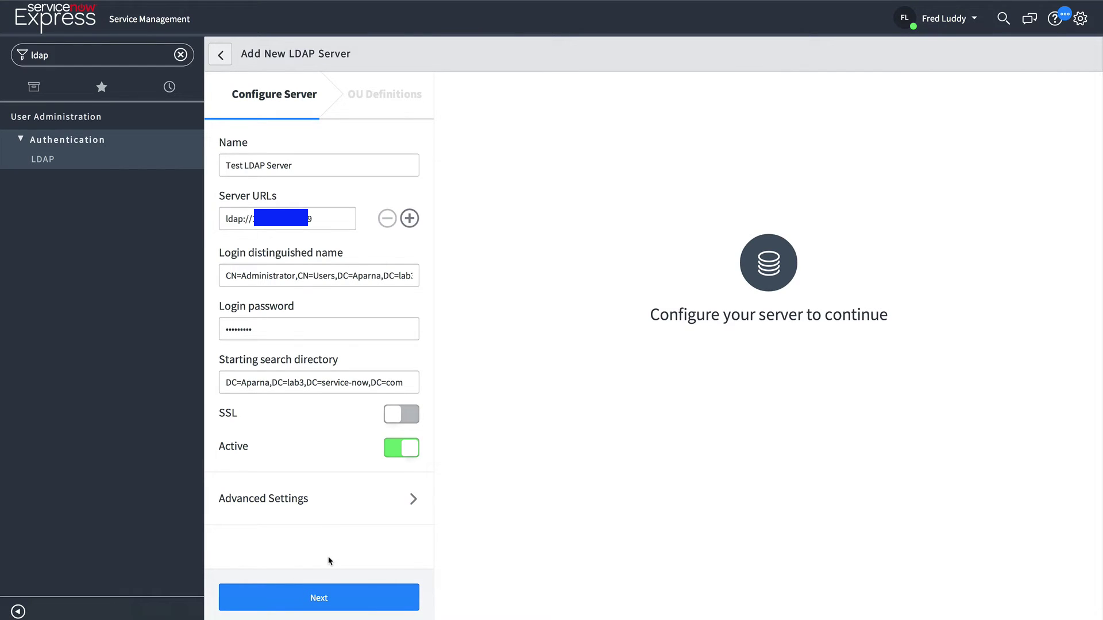
Submit the server configuration and start a new organizational unit definition named Users
{"action": "left_click", "coordinate": [315, 599]}
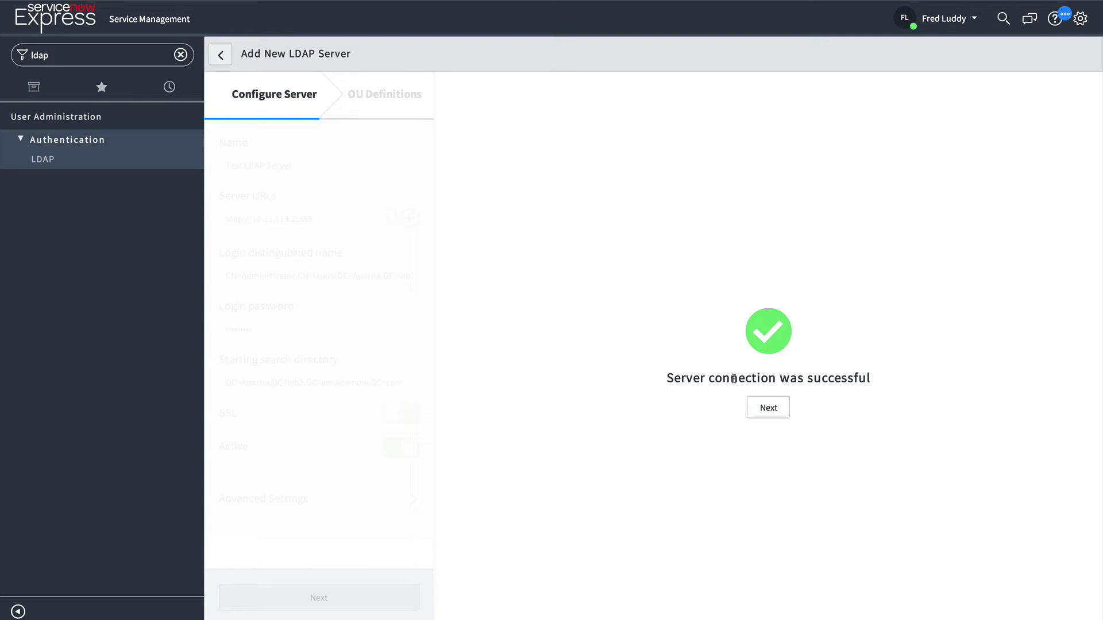
{"action": "left_click", "coordinate": [776, 409]}
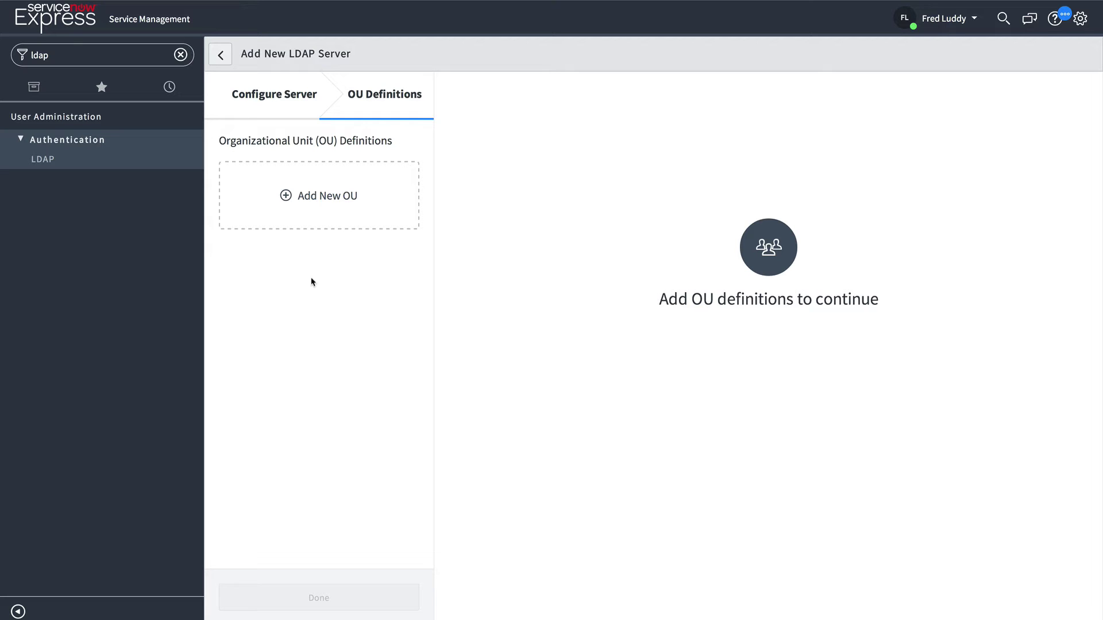
{"action": "left_click", "coordinate": [309, 192]}
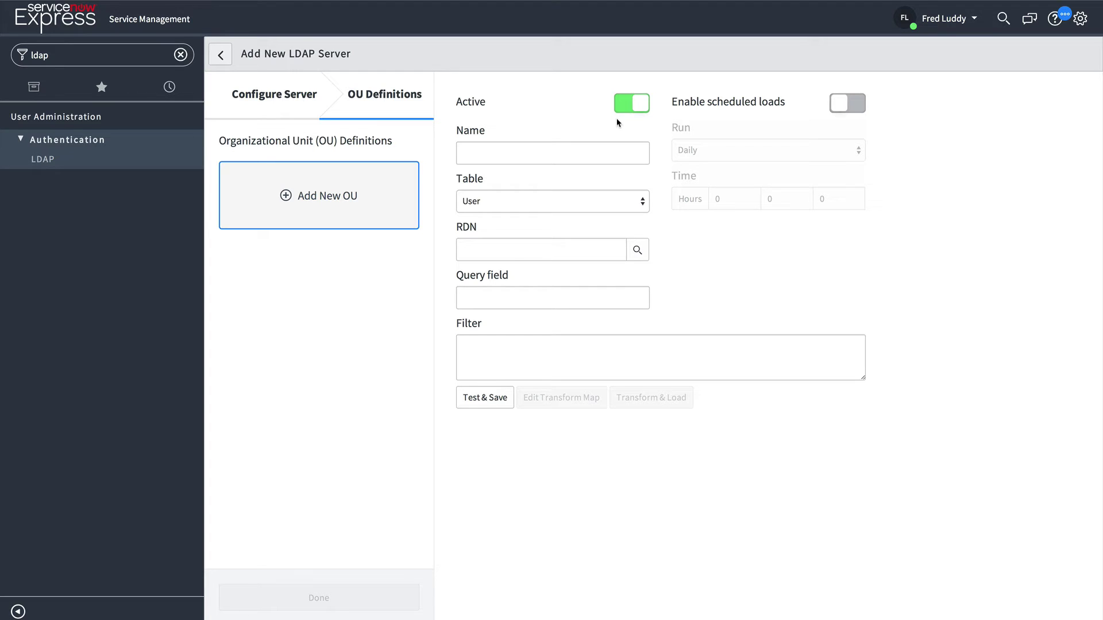
{"action": "left_click", "coordinate": [576, 153]}
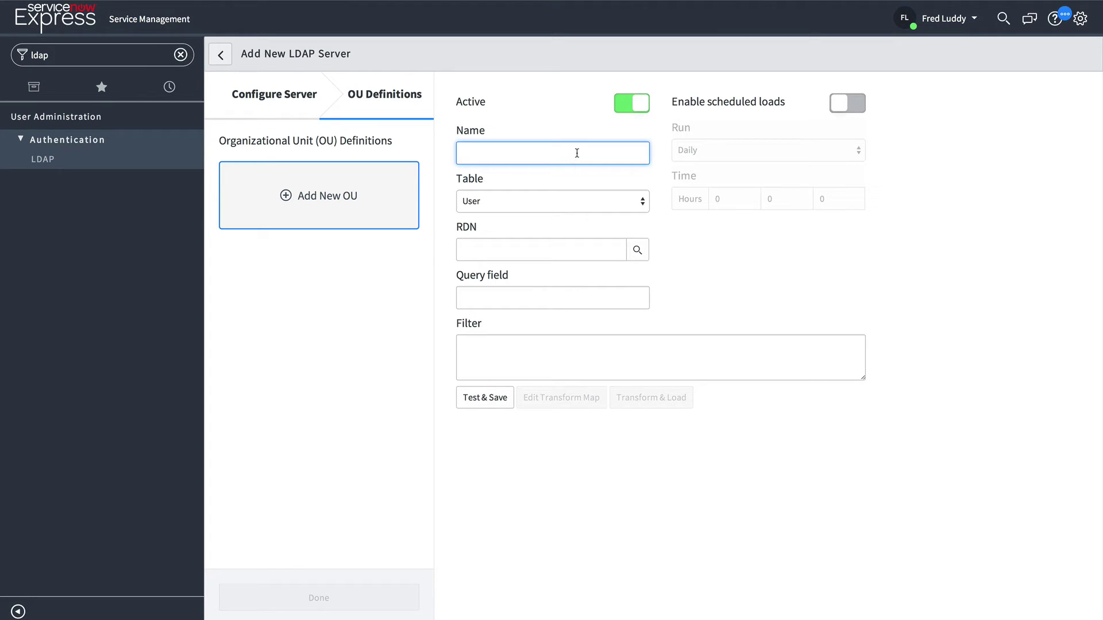
{"action": "type", "text": "Users"}
Browse the RDN directory tree, expanding CN=Users, and close it without choosing an entry
{"action": "left_click", "coordinate": [495, 254]}
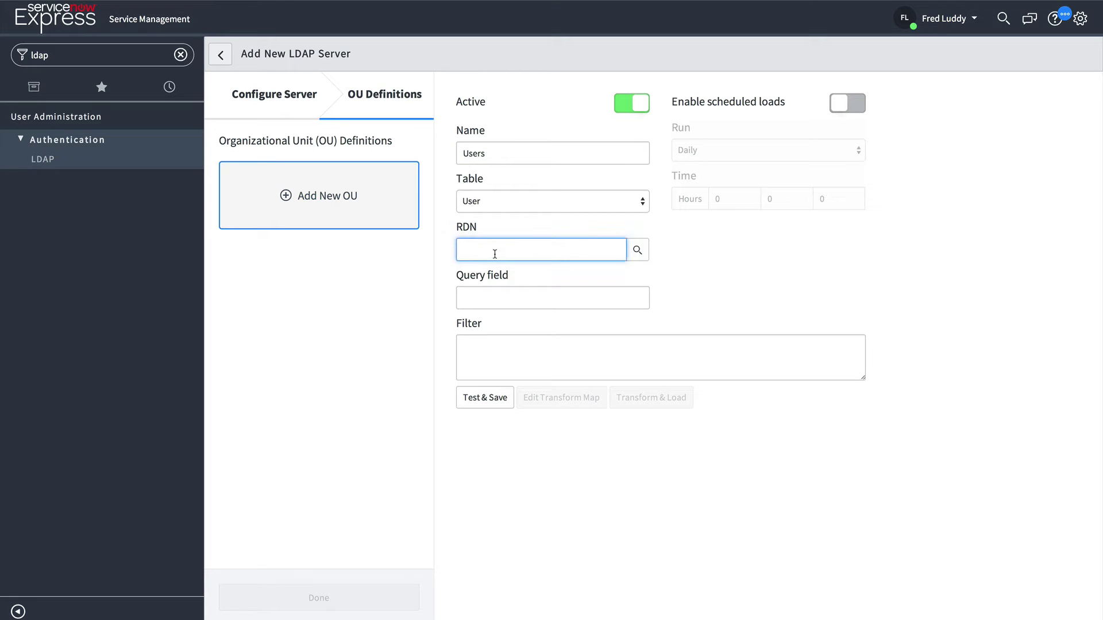
{"action": "left_click", "coordinate": [637, 249]}
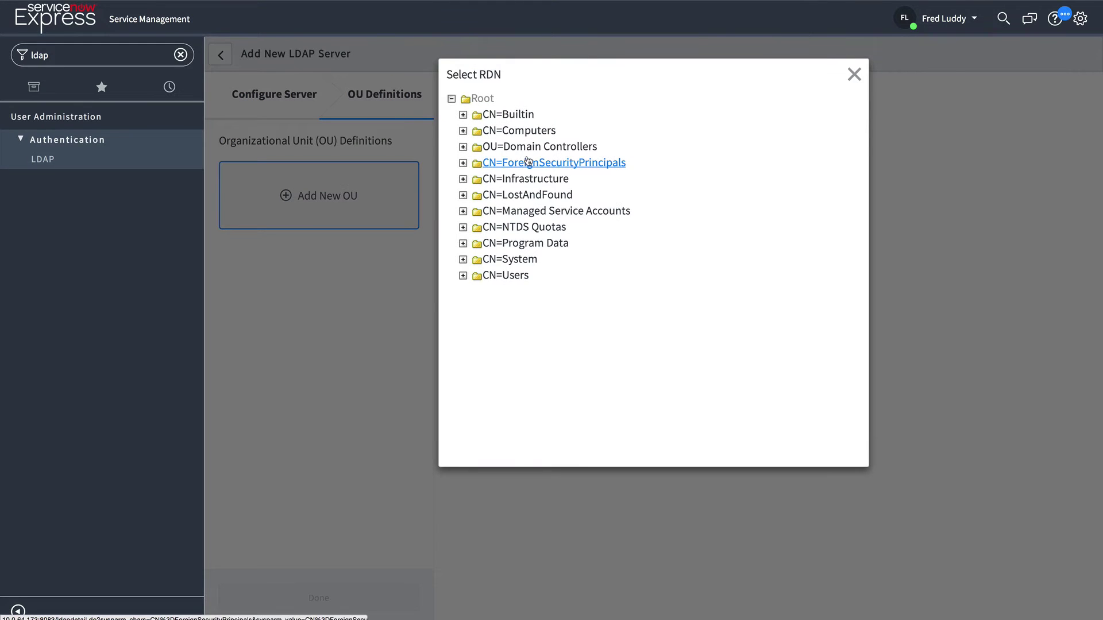
{"action": "left_click", "coordinate": [463, 276]}
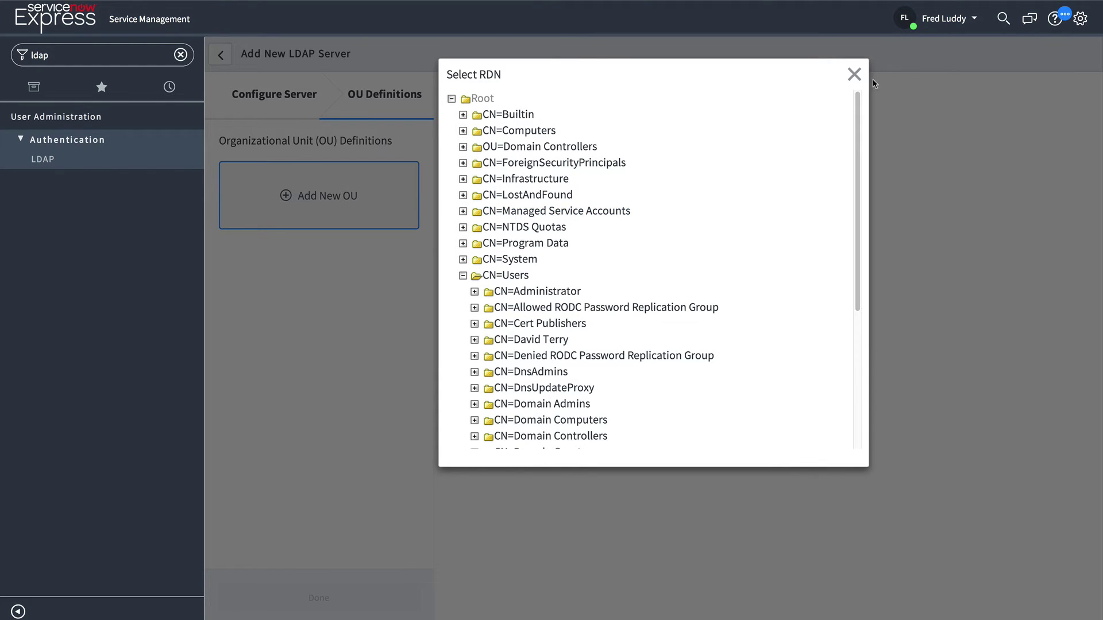
{"action": "left_click", "coordinate": [854, 74]}
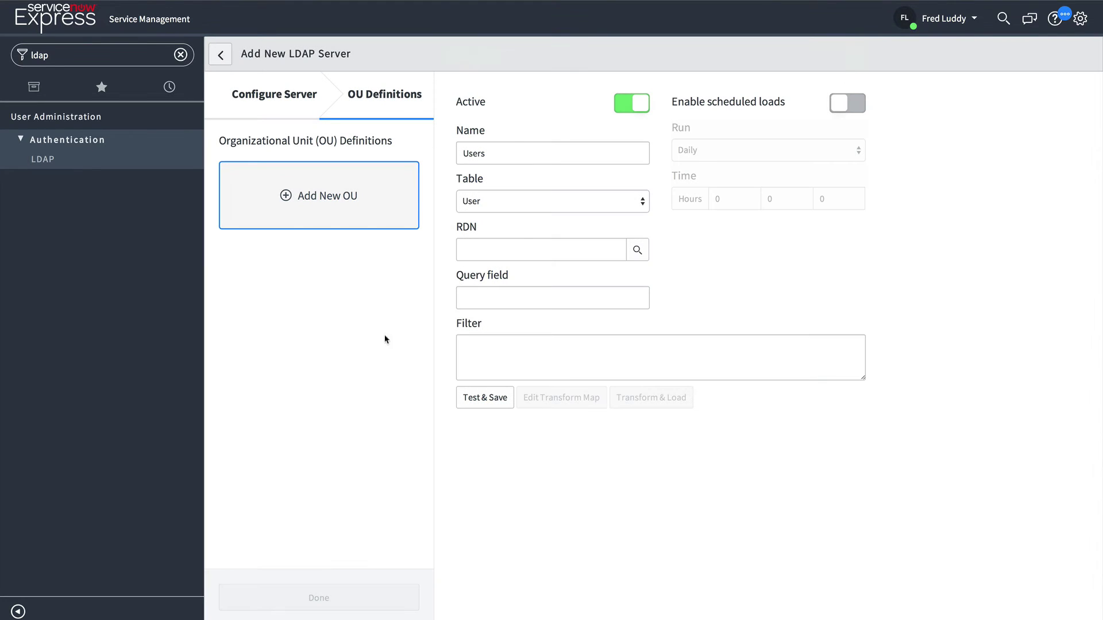
Set the Users OU's query field to sAMAccountName
{"action": "left_click", "coordinate": [500, 301]}
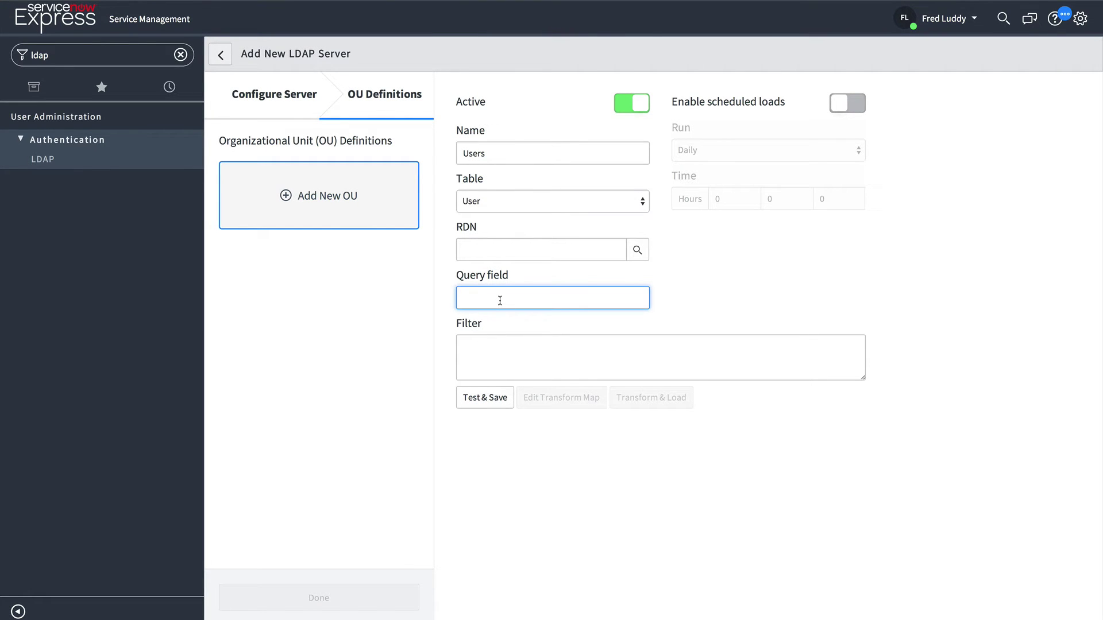
{"action": "type", "text": "sAMAccountNA"}
{"action": "key", "text": "BackSpace"}
{"action": "type", "text": "ame"}
Set the Users OU's filter to (objectClass=person), and test and save the definition
{"action": "left_click", "coordinate": [512, 345]}
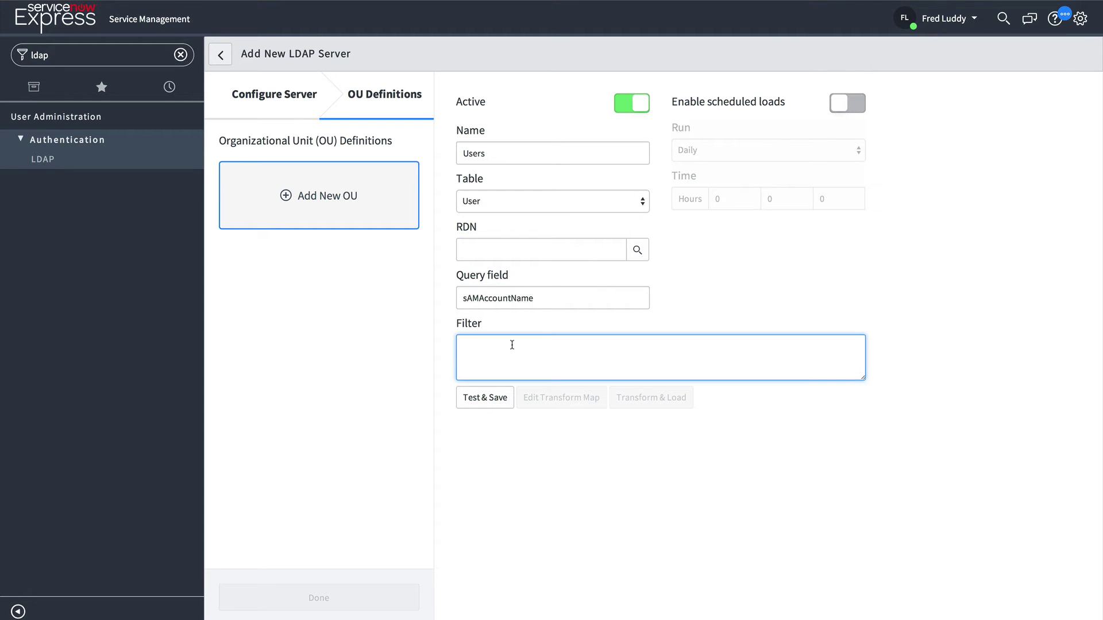
{"action": "type", "text": "(object"}
{"action": "type", "text": "Class=person)"}
{"action": "left_click", "coordinate": [699, 265]}
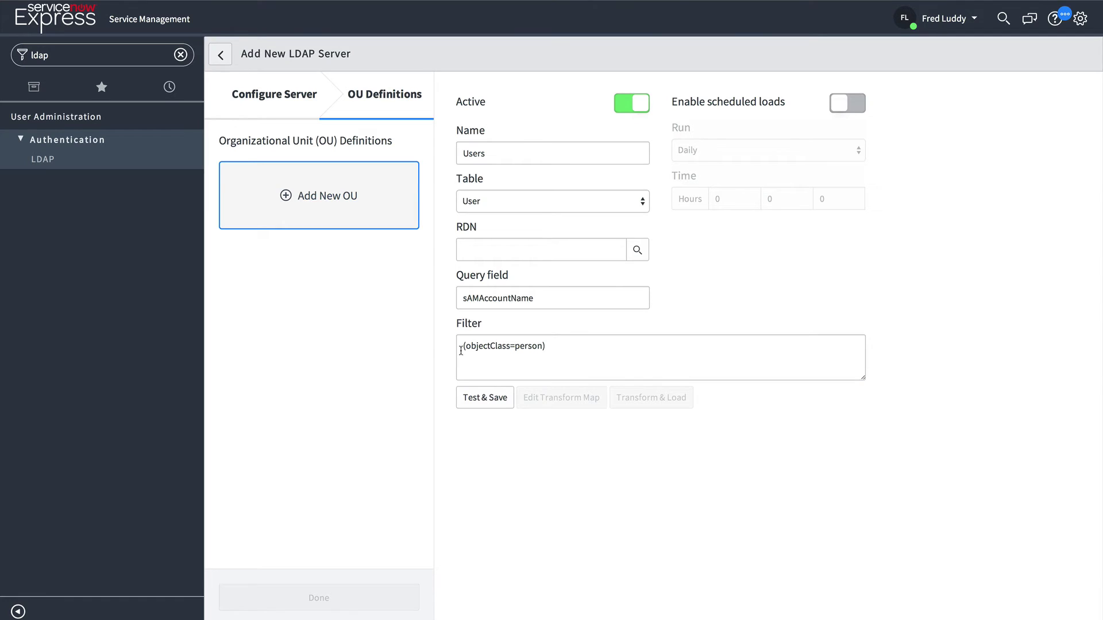
{"action": "left_click", "coordinate": [485, 398]}
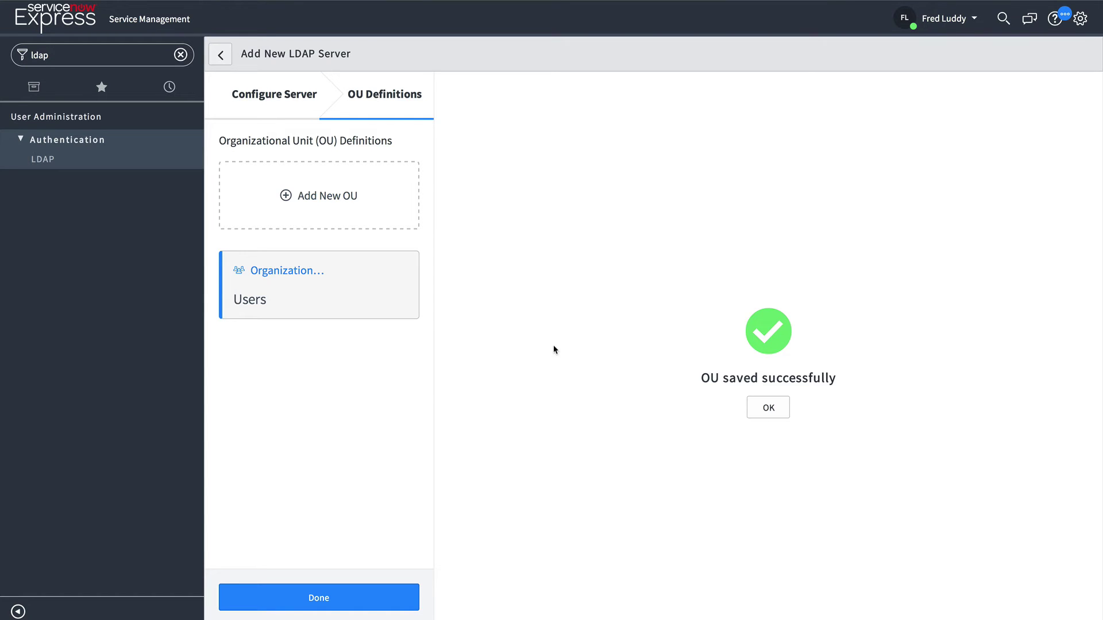
{"action": "left_click", "coordinate": [770, 411]}
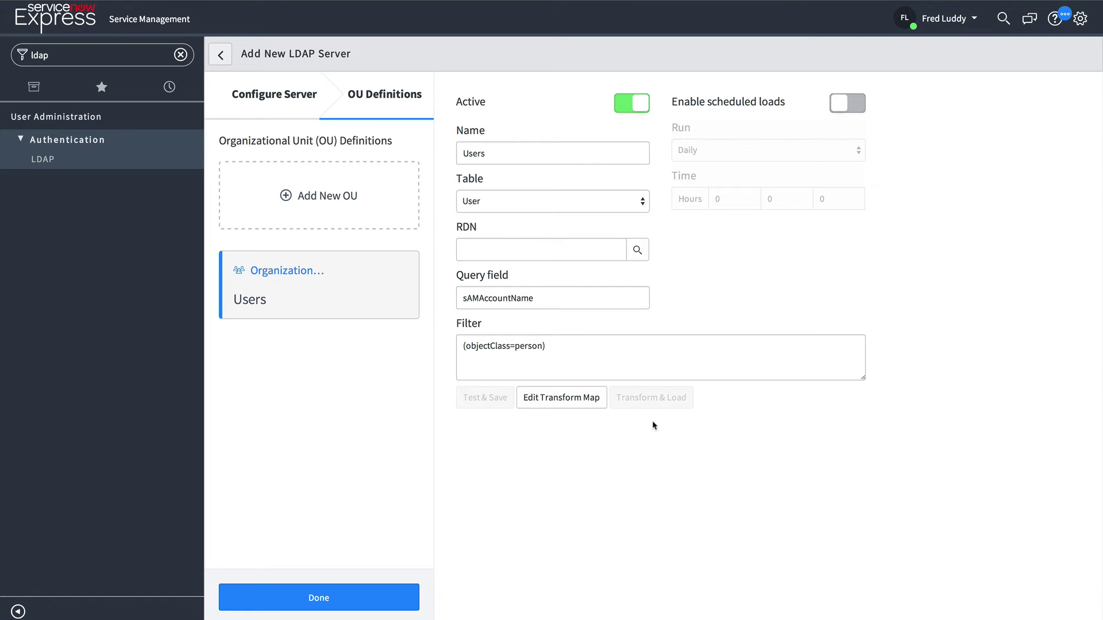
Map displayname to Name and dn to User ID in the Users transform map, coalescing on user_name, and save it
{"action": "left_click", "coordinate": [568, 403]}
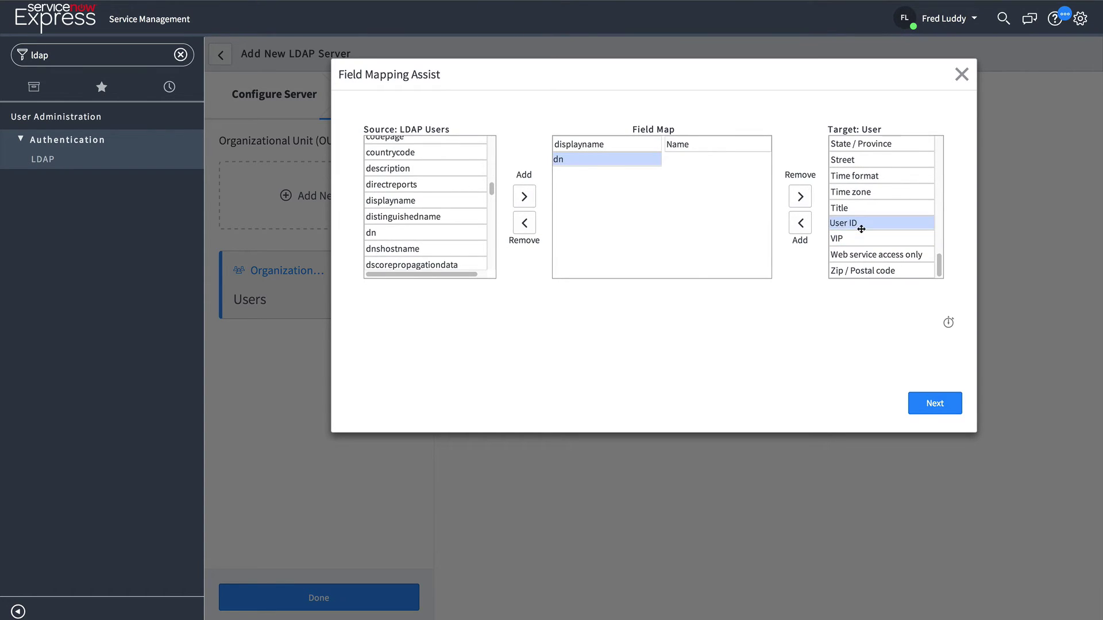
{"action": "double_click", "coordinate": [861, 224]}
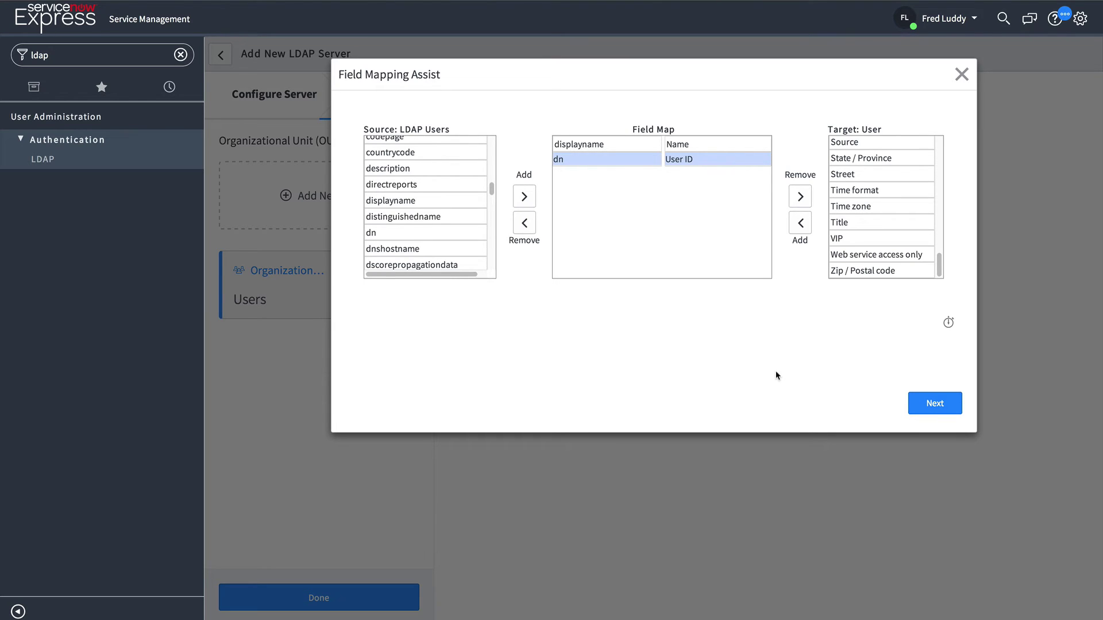
{"action": "left_click", "coordinate": [940, 407]}
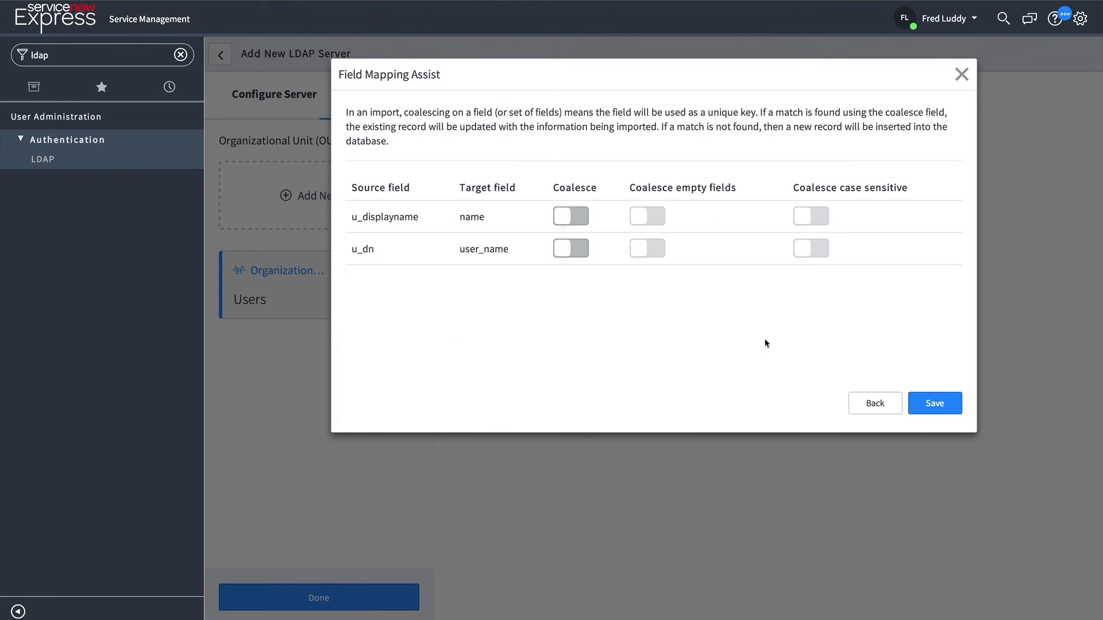
{"action": "left_click", "coordinate": [581, 250]}
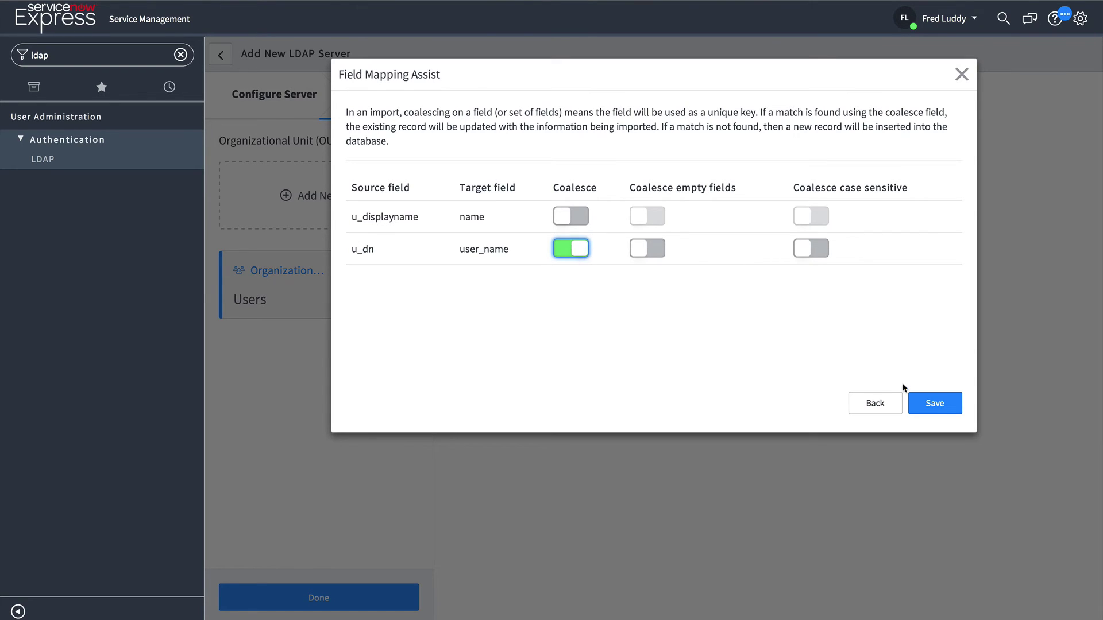
{"action": "left_click", "coordinate": [931, 405]}
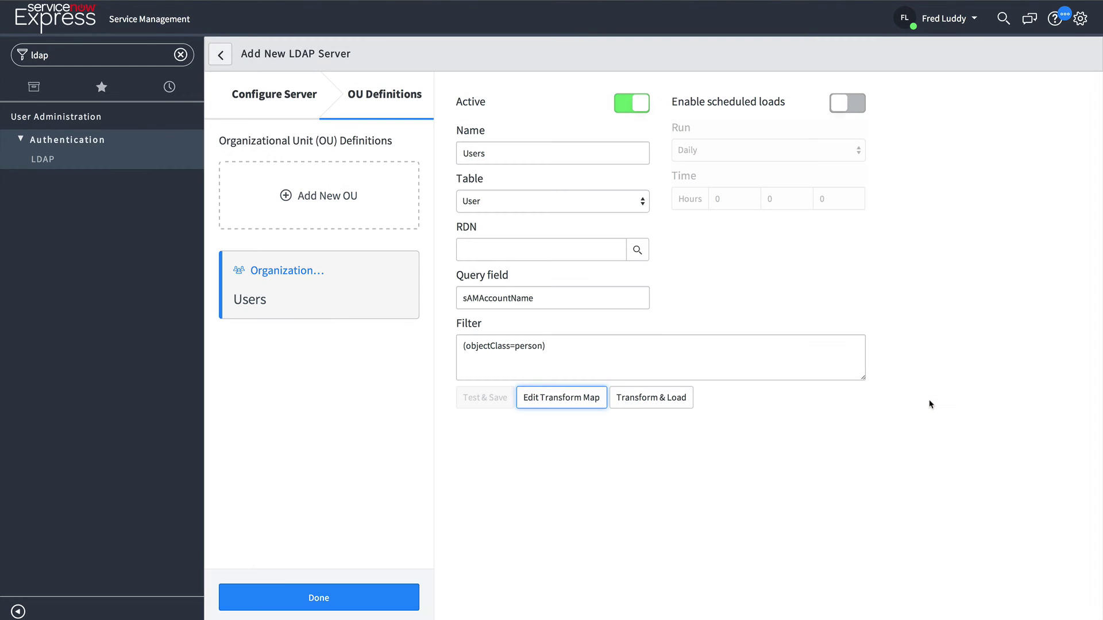
Transform and load the LDAP data for the Users OU
{"action": "left_click", "coordinate": [653, 398]}
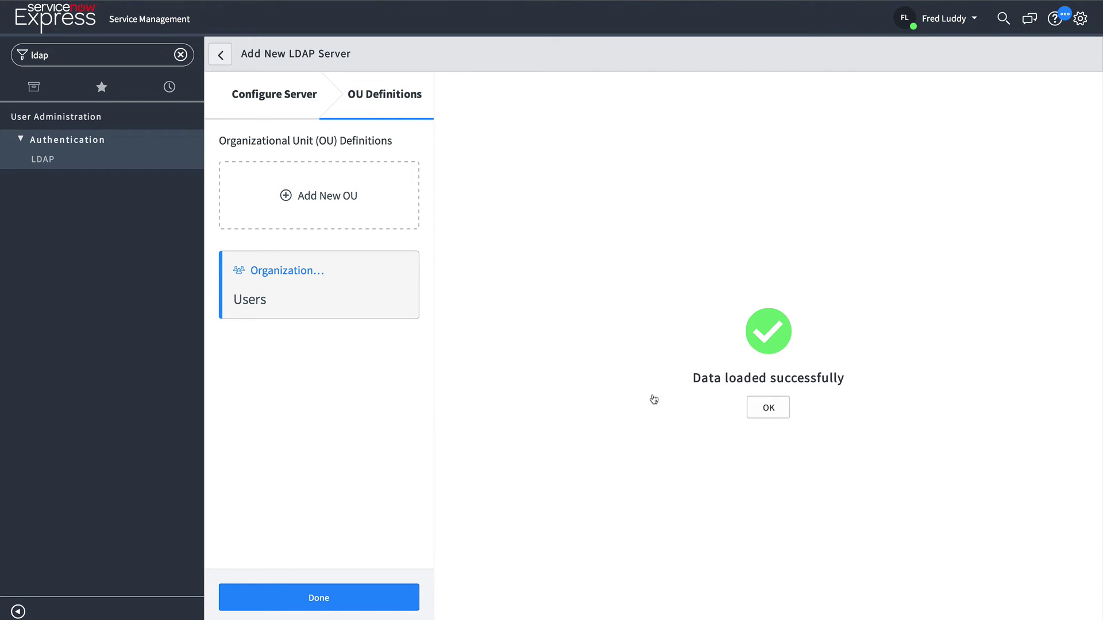
{"action": "left_click", "coordinate": [768, 408]}
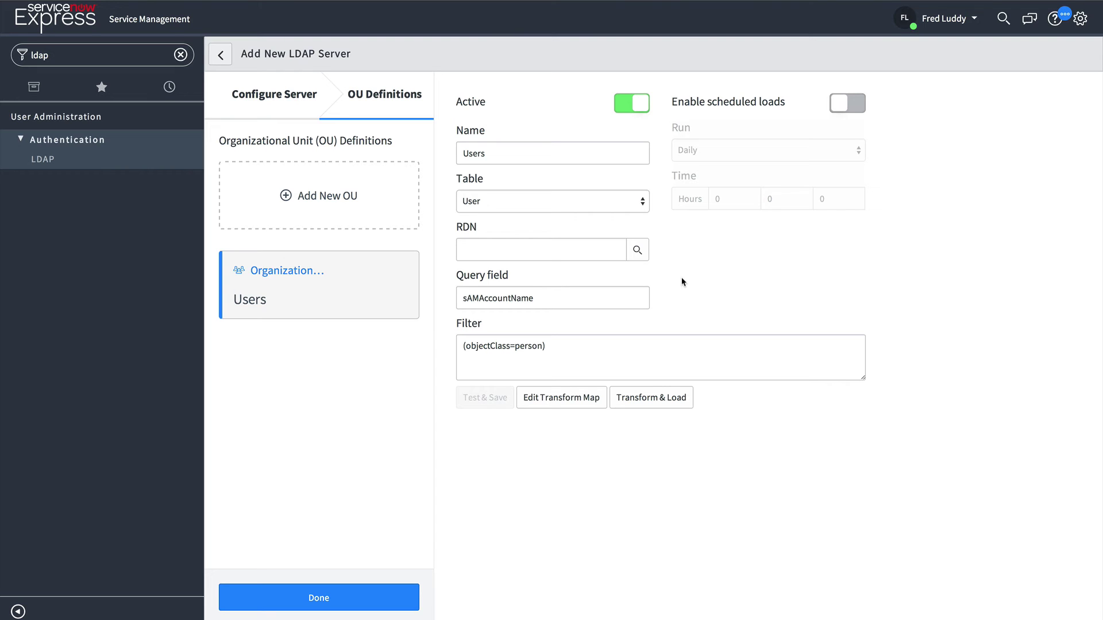
Enable scheduled loads for the Users OU and run them periodically with a repeat interval of 1 day and 12 hours
{"action": "left_click", "coordinate": [858, 103]}
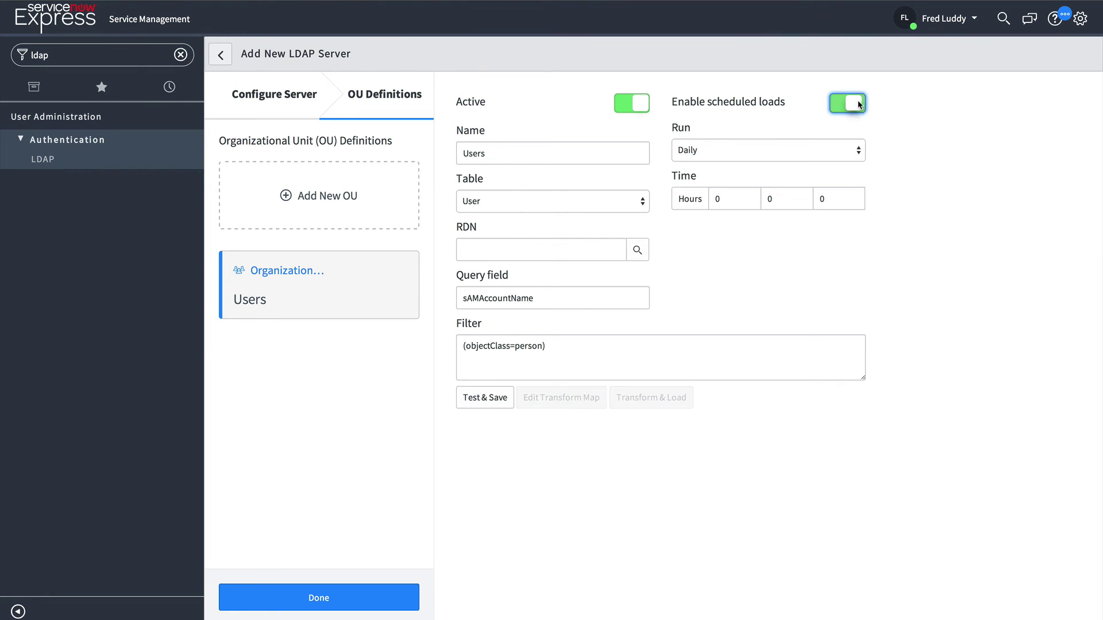
{"action": "left_click", "coordinate": [716, 154]}
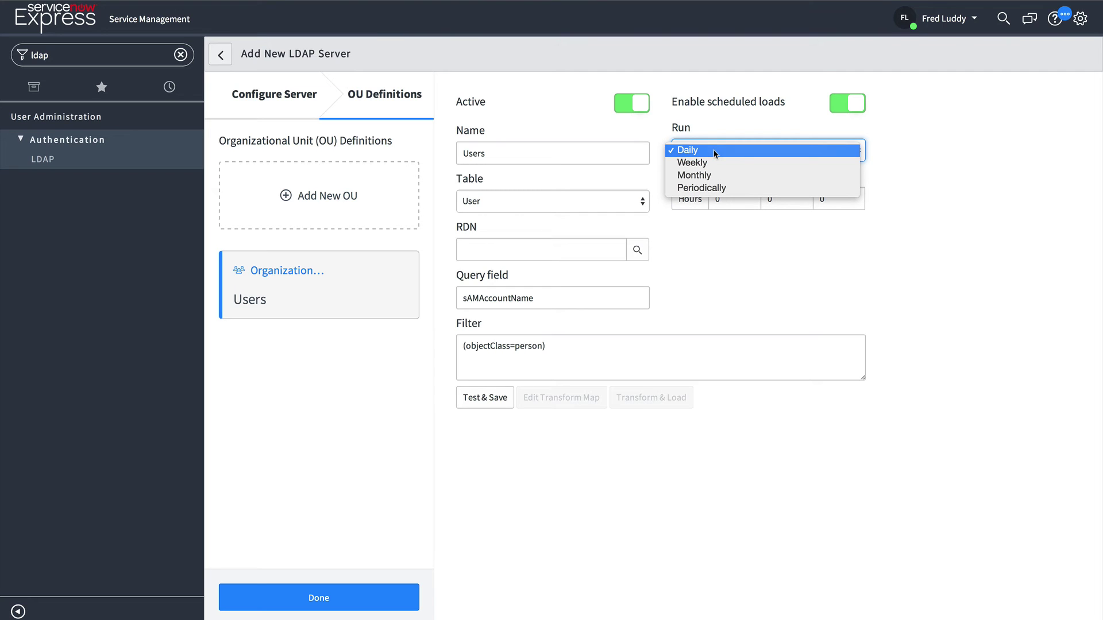
{"action": "left_click", "coordinate": [706, 189]}
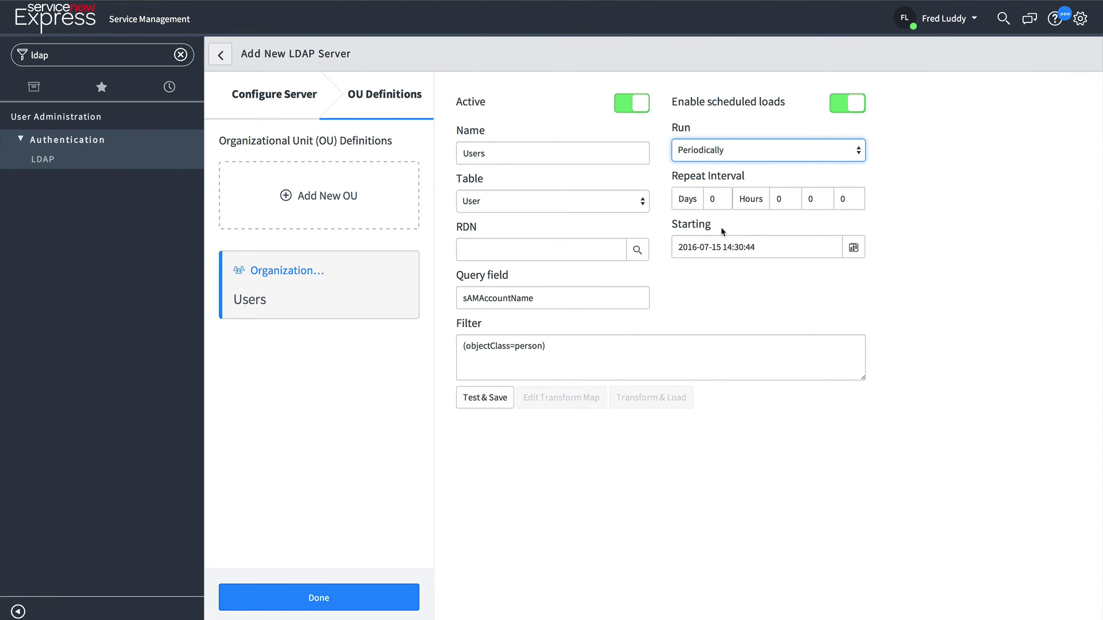
{"action": "left_click", "coordinate": [725, 199]}
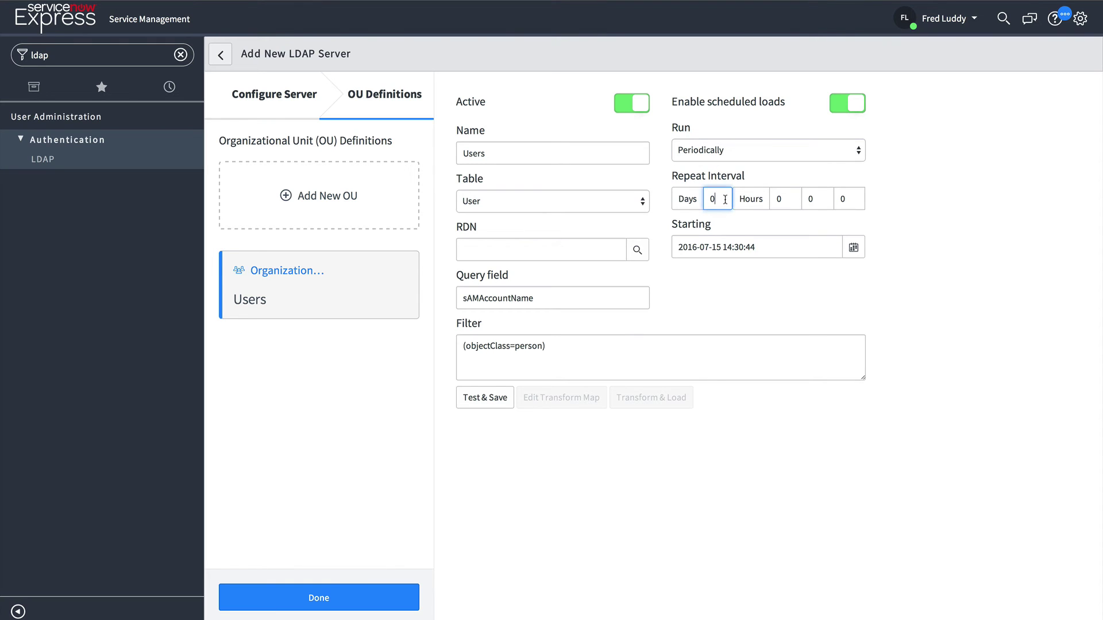
{"action": "key", "text": "BackSpace"}
{"action": "type", "text": "1"}
{"action": "key", "text": "Tab"}
{"action": "type", "text": "12"}
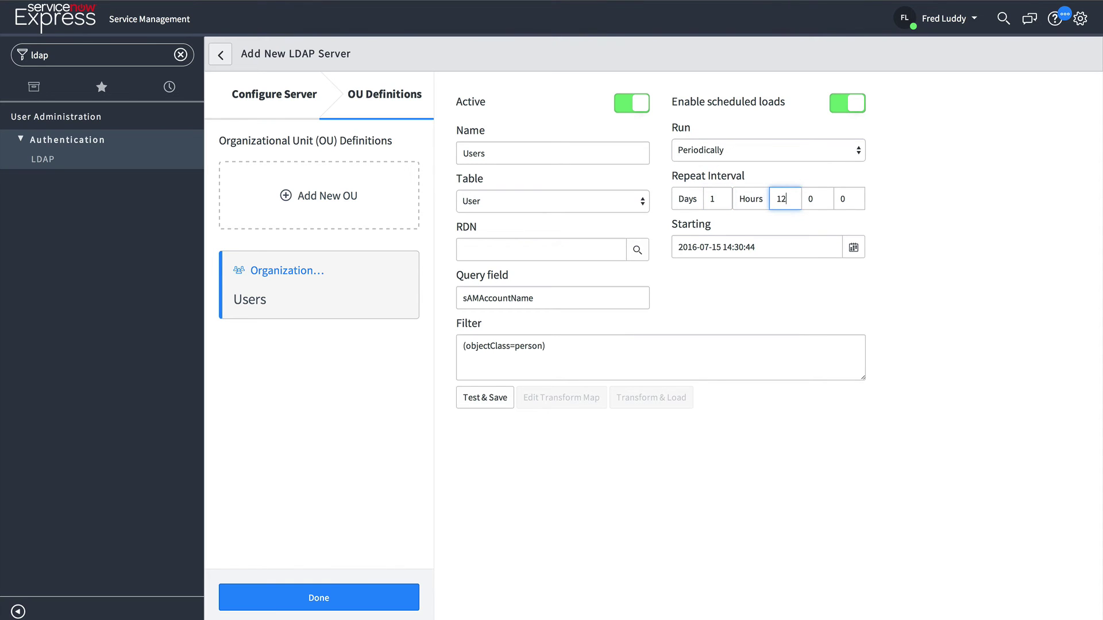
{"action": "left_click", "coordinate": [751, 253]}
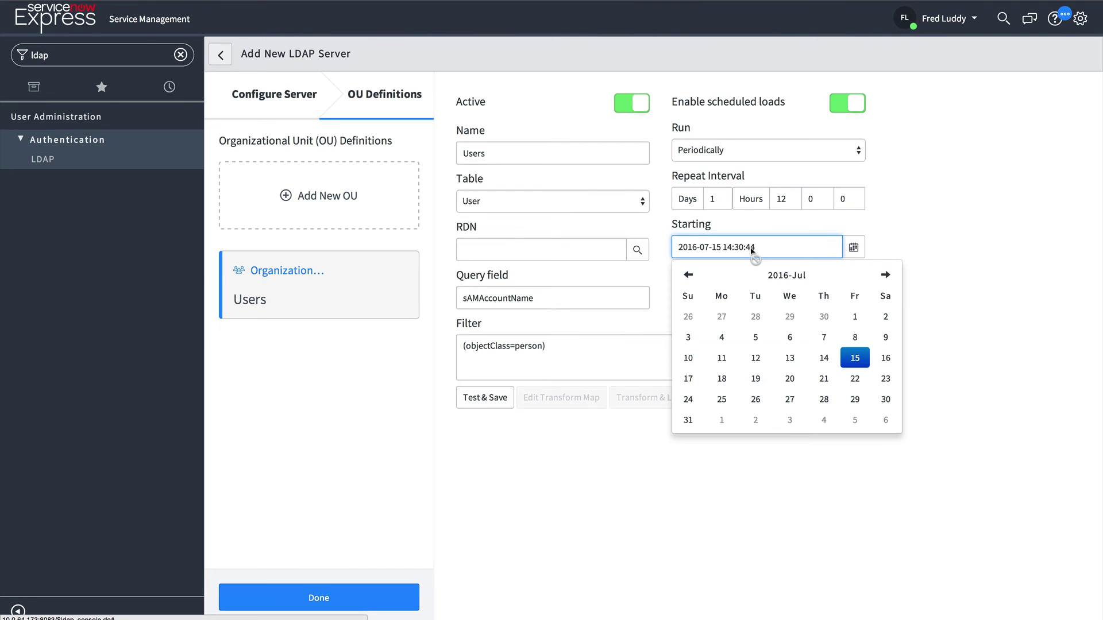
{"action": "left_click", "coordinate": [721, 378]}
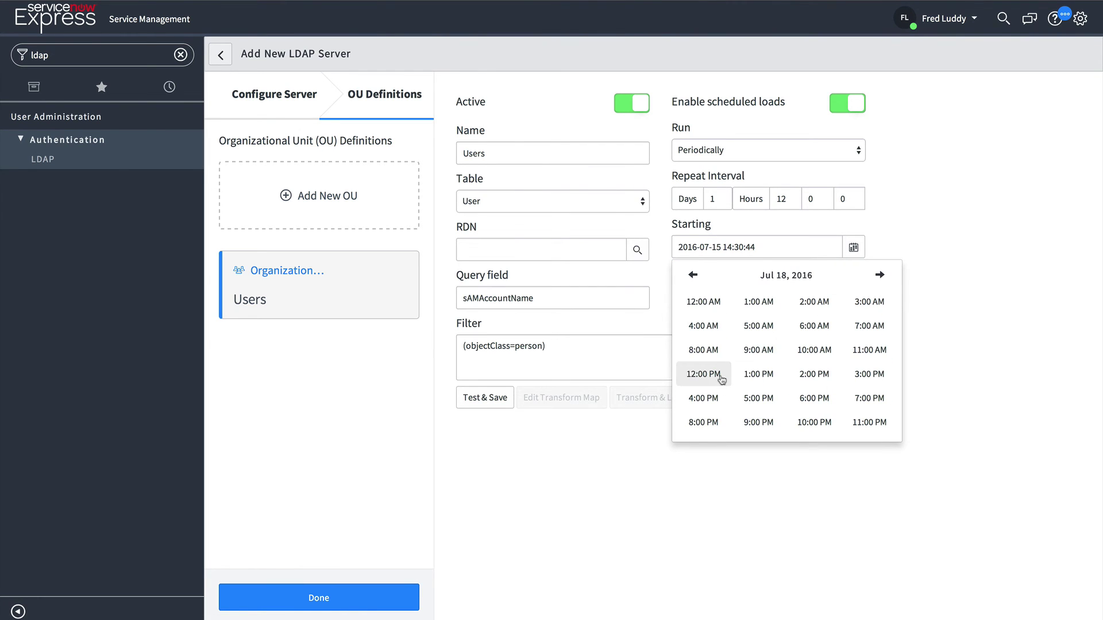
{"action": "left_click", "coordinate": [759, 378]}
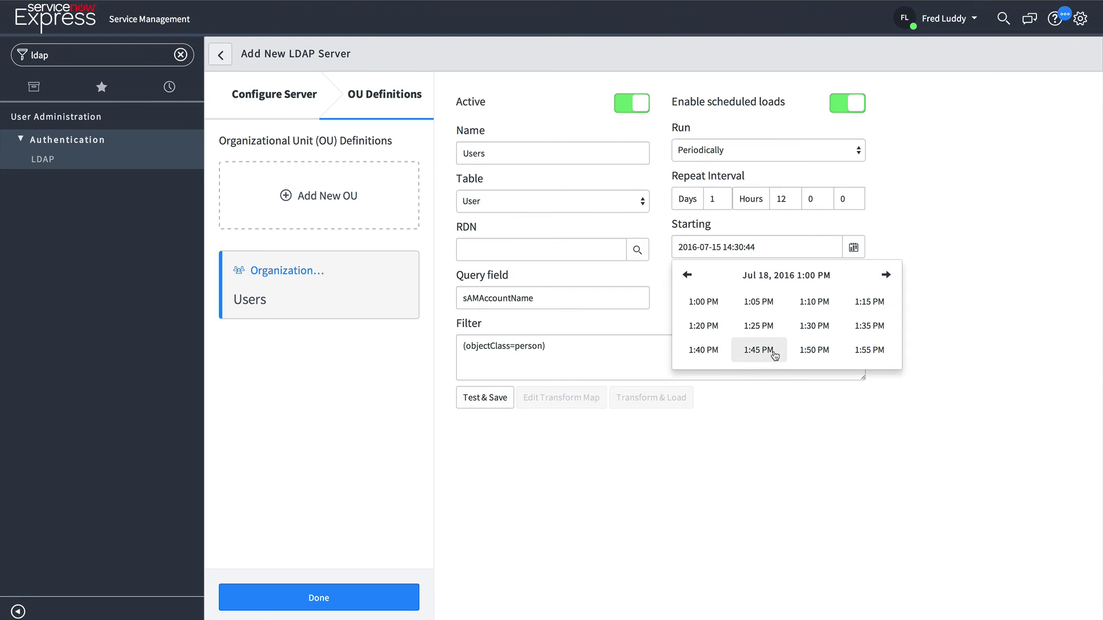
{"action": "left_click", "coordinate": [804, 326]}
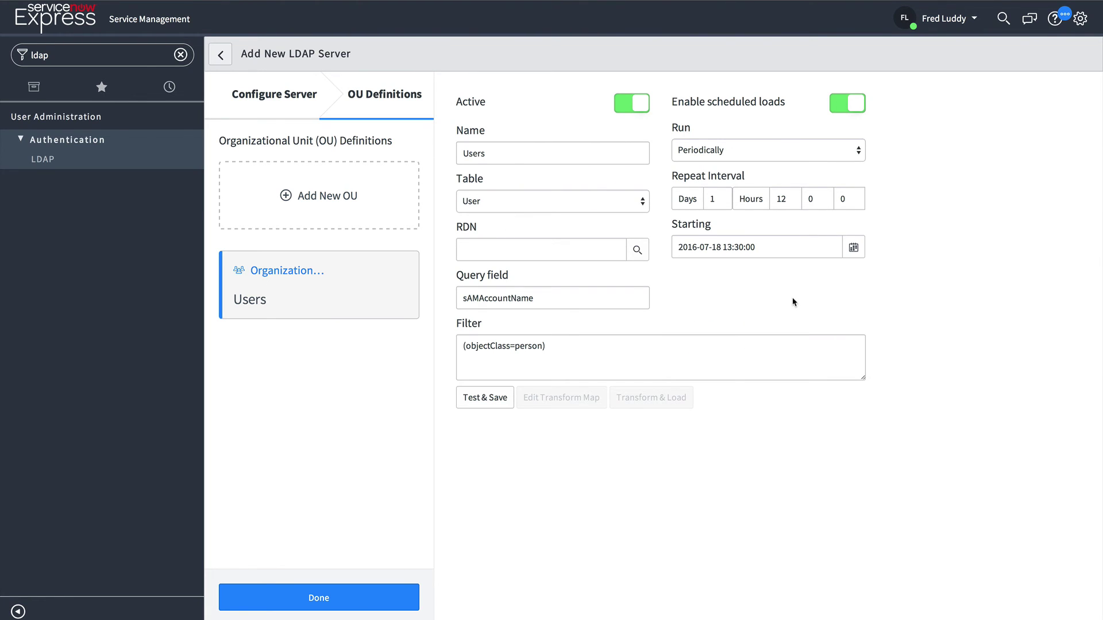
{"action": "left_click", "coordinate": [485, 401]}
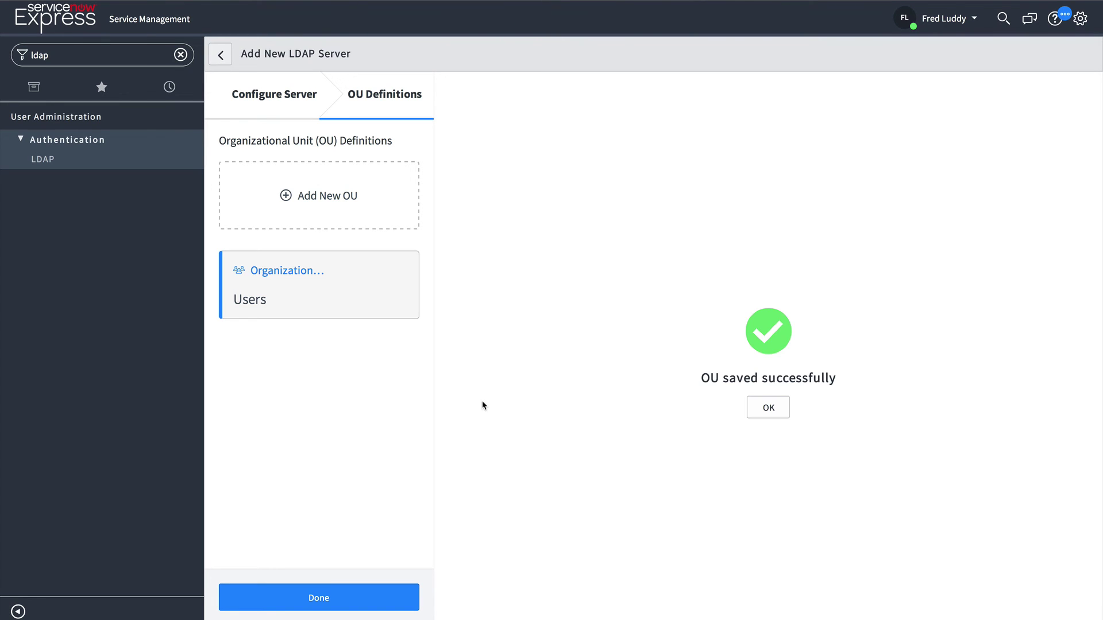
{"action": "left_click", "coordinate": [760, 410]}
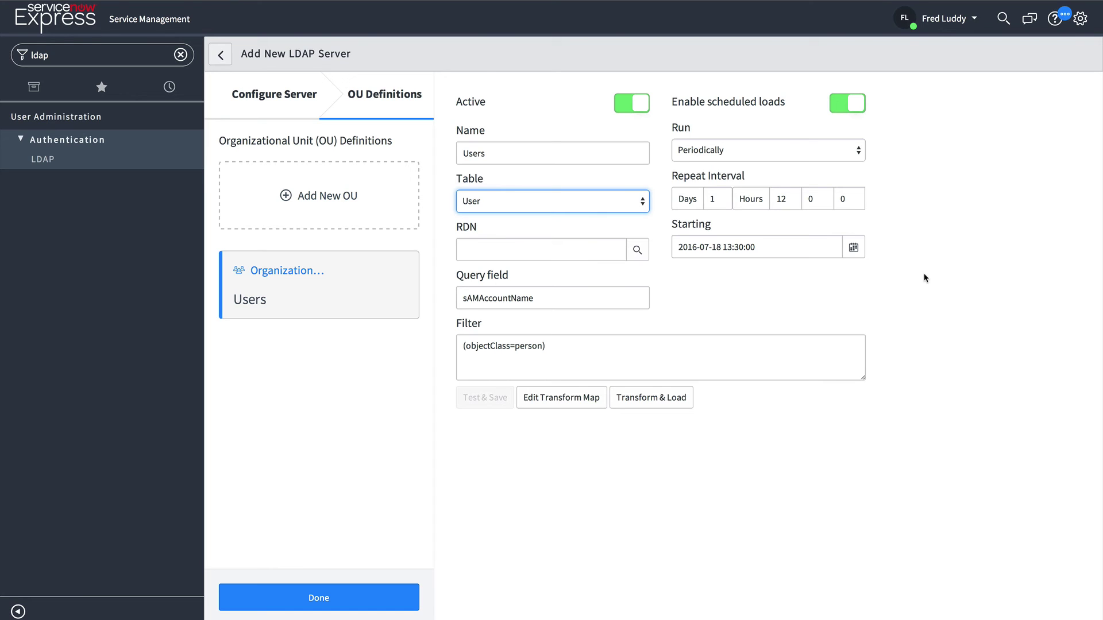
Look through the tables available for the Users OU, keeping User selected
{"action": "left_click", "coordinate": [568, 206]}
{"action": "scroll", "coordinate": [569, 207], "scroll_direction": "up", "scroll_amount": 5}
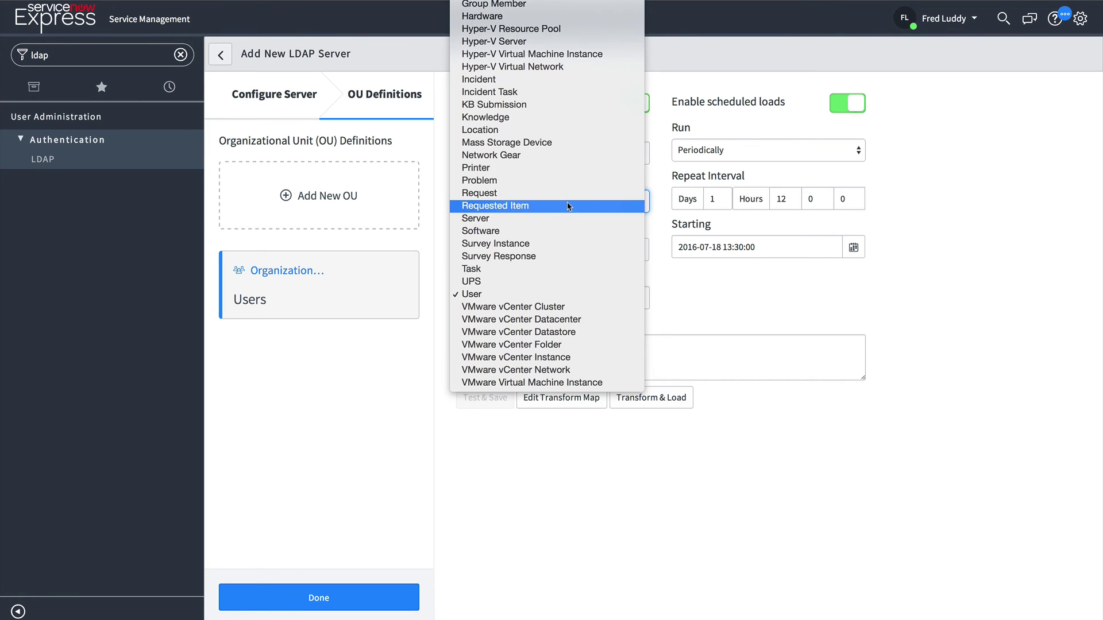
{"action": "scroll", "coordinate": [569, 206], "scroll_direction": "up", "scroll_amount": 4}
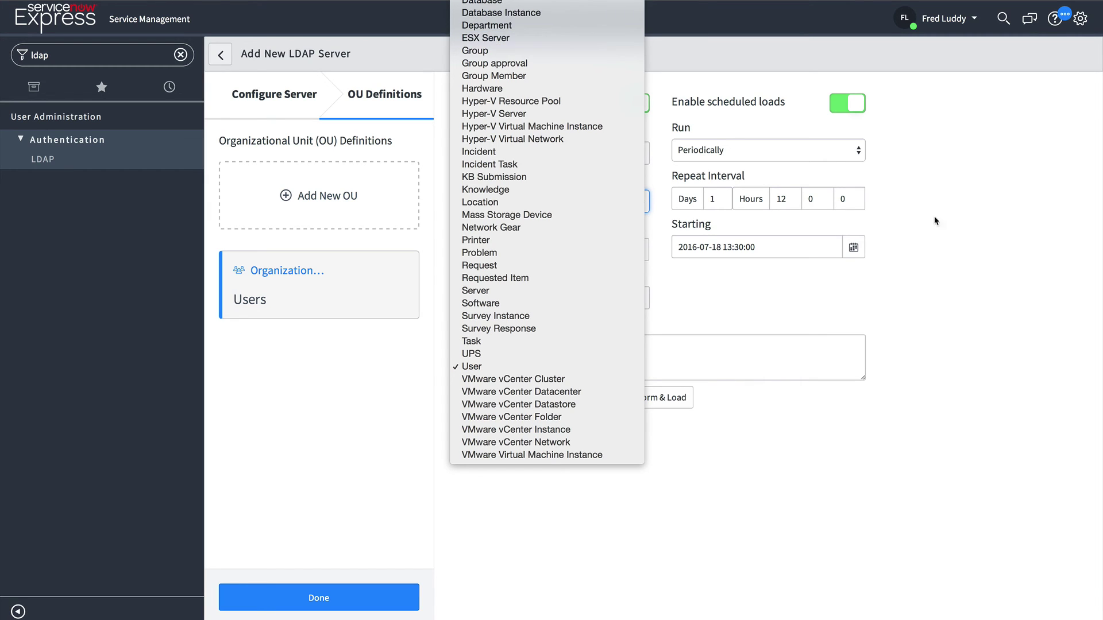
{"action": "left_click", "coordinate": [1015, 469]}
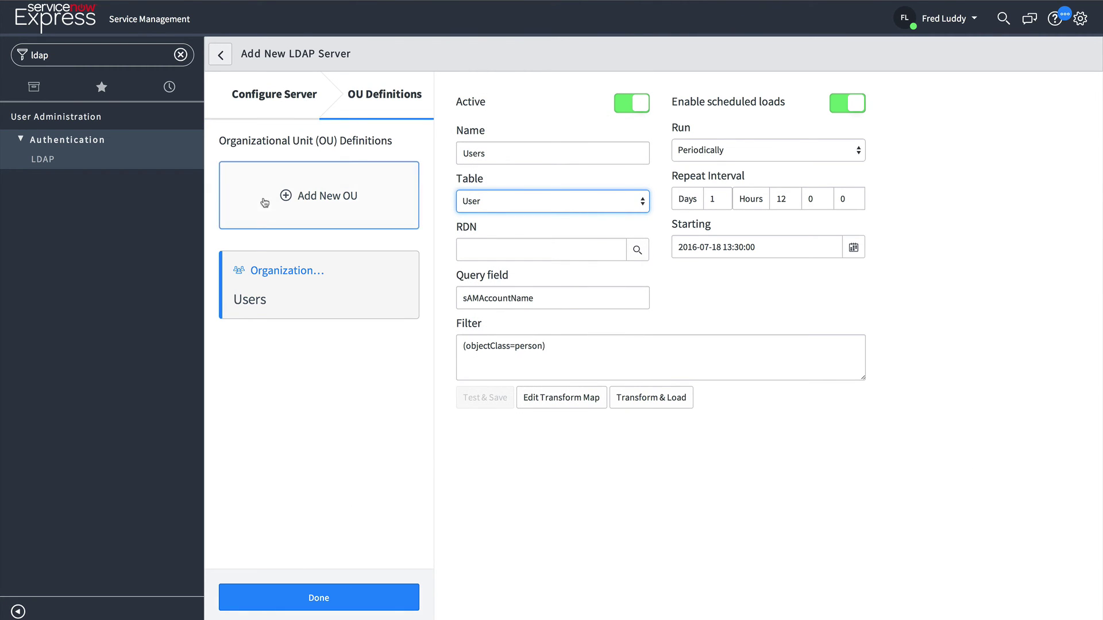
Finish the OU definitions and return to the LDAP servers and certificates overview
{"action": "mouse_move", "coordinate": [294, 285]}
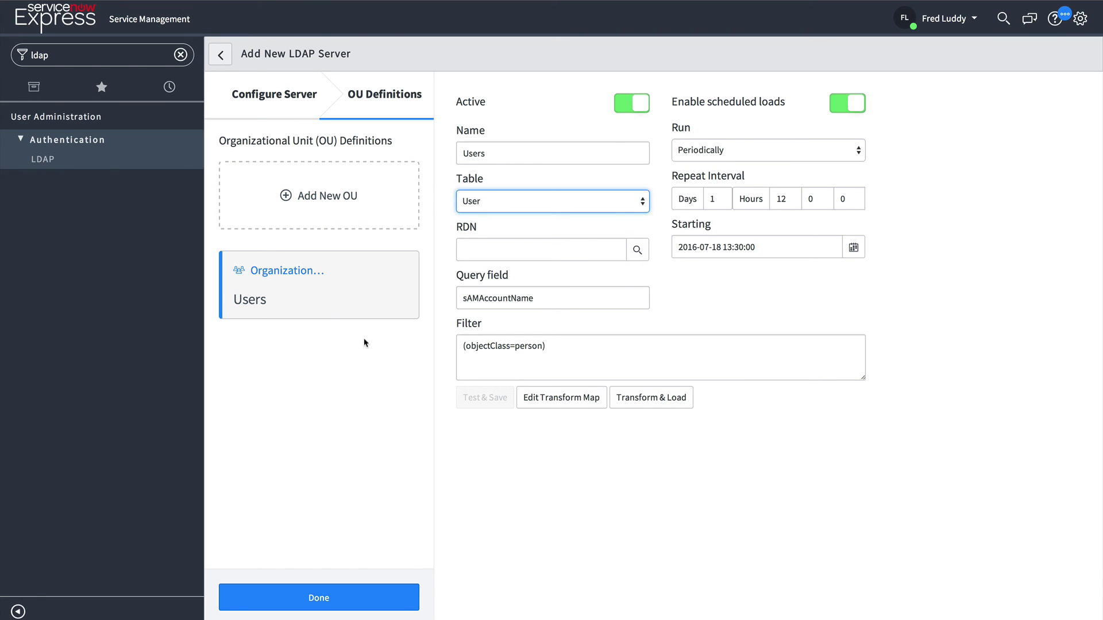
{"action": "left_click", "coordinate": [314, 597]}
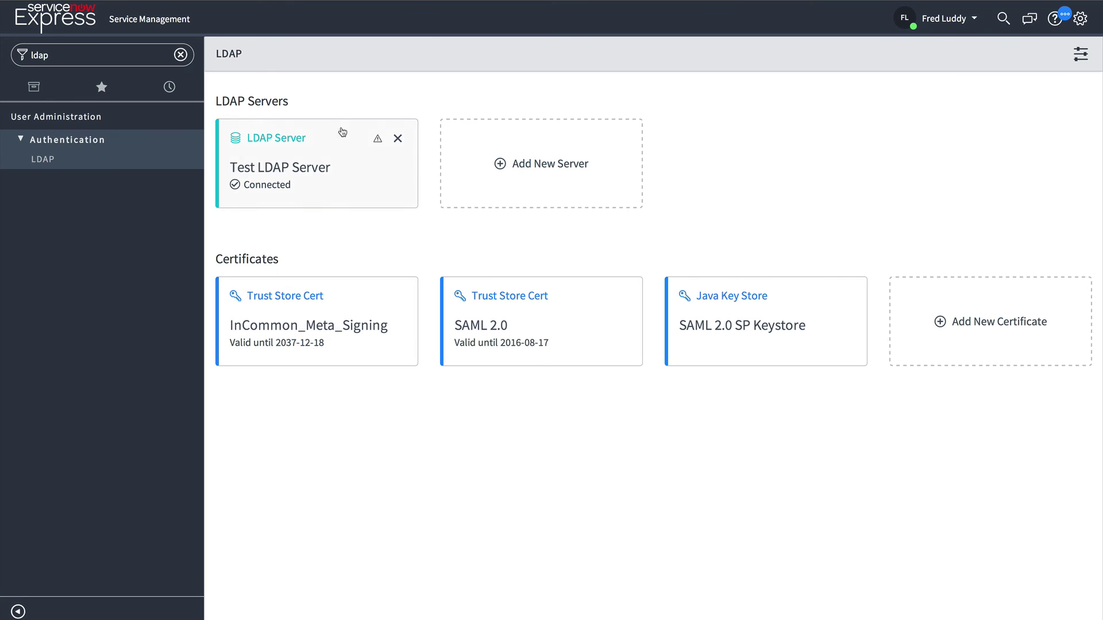
{"action": "mouse_move", "coordinate": [294, 122]}
Open the LDAP configuration settings and switch the automatic import of missing users off and back on
{"action": "left_click", "coordinate": [1087, 62]}
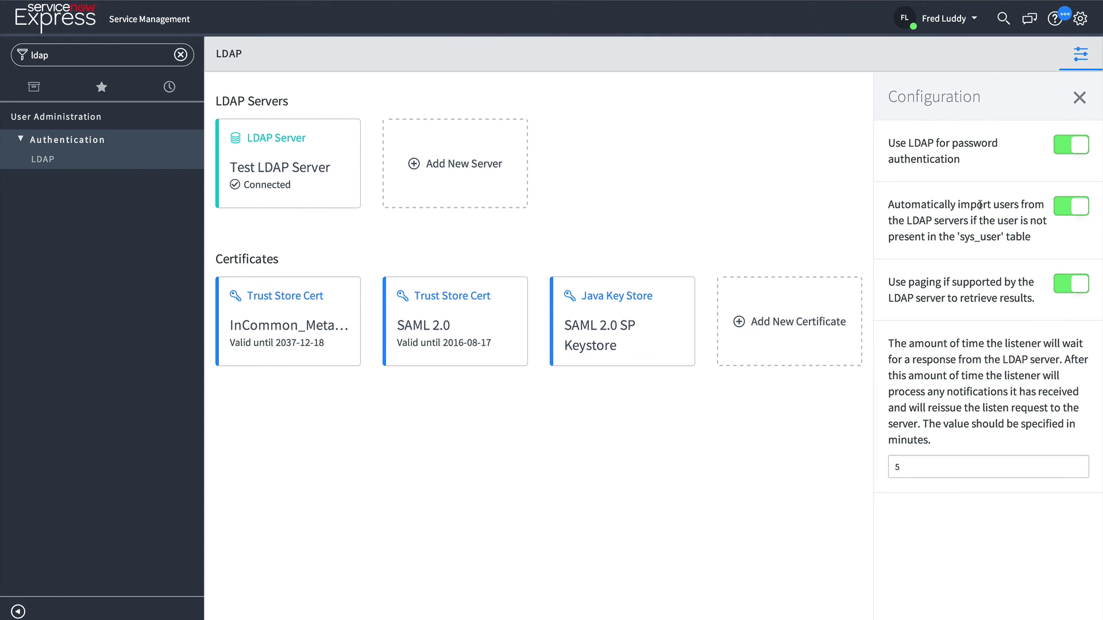
{"action": "left_click", "coordinate": [1060, 208]}
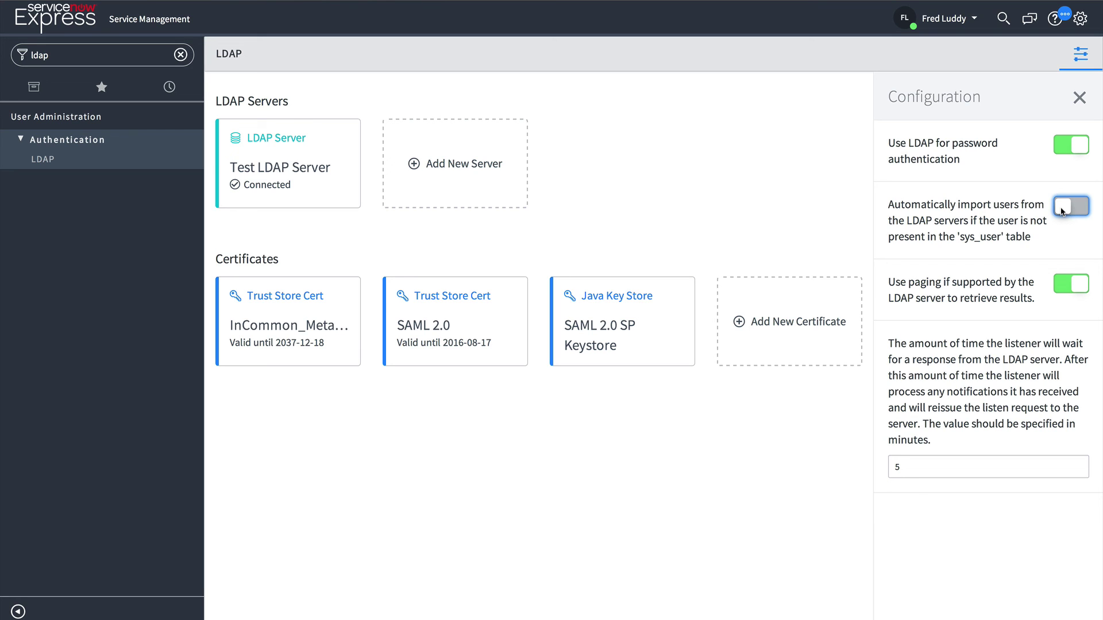
{"action": "left_click", "coordinate": [1061, 211]}
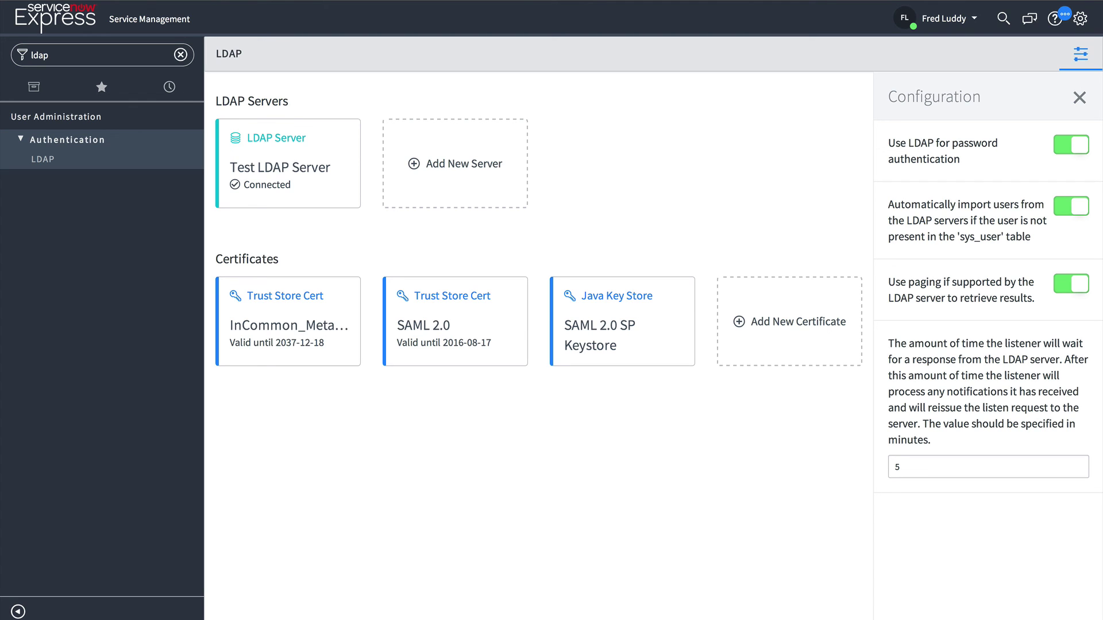
View the Test LDAP Server's configuration and return to the LDAP overview
{"action": "left_click", "coordinate": [313, 168]}
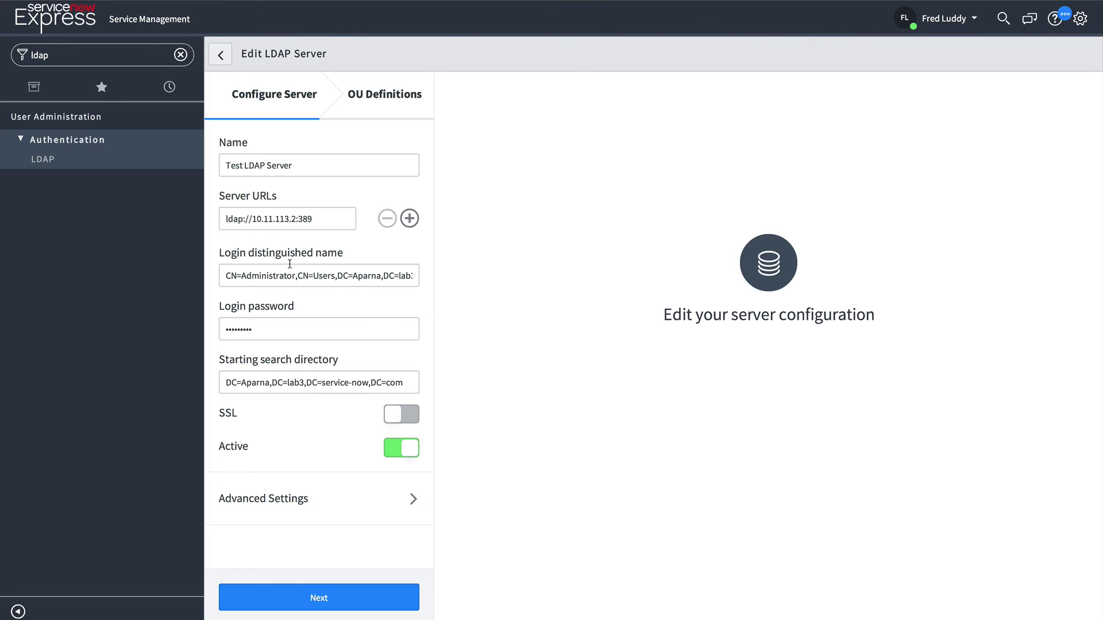
{"action": "left_click", "coordinate": [222, 55]}
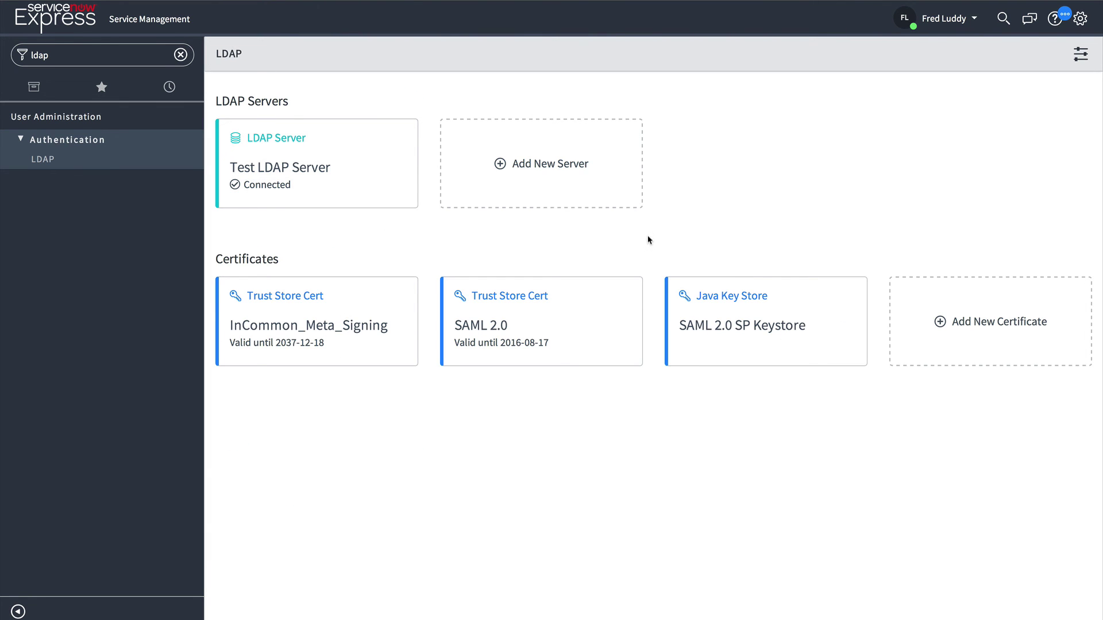
Open a new X.509 certificate record, review its Format and Type options, and leave without submitting it
{"action": "left_click", "coordinate": [951, 315]}
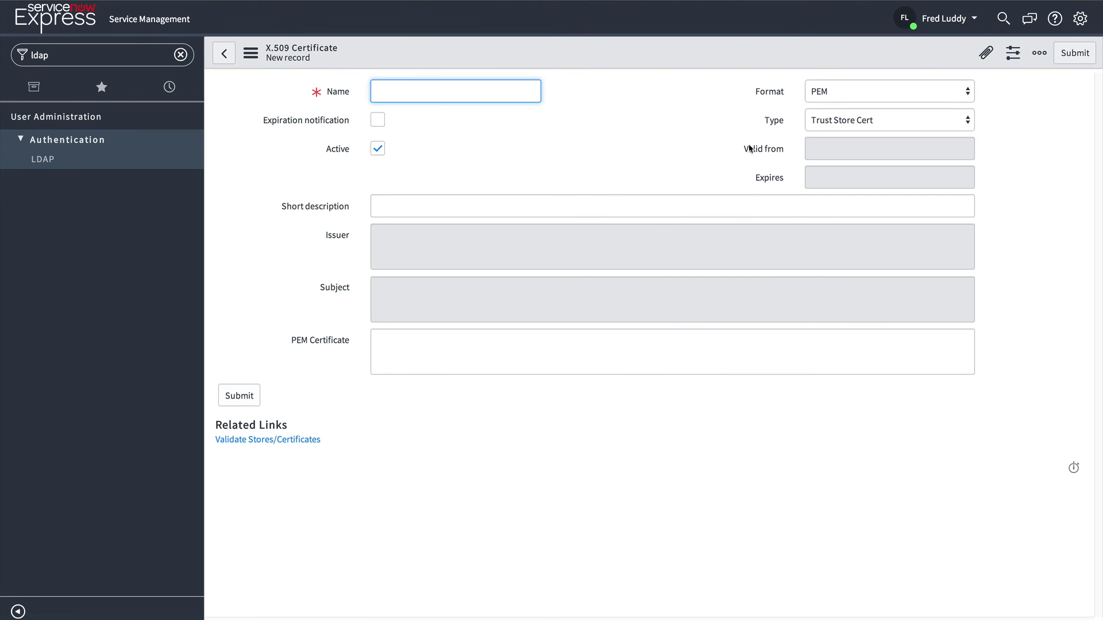
{"action": "left_click", "coordinate": [839, 94]}
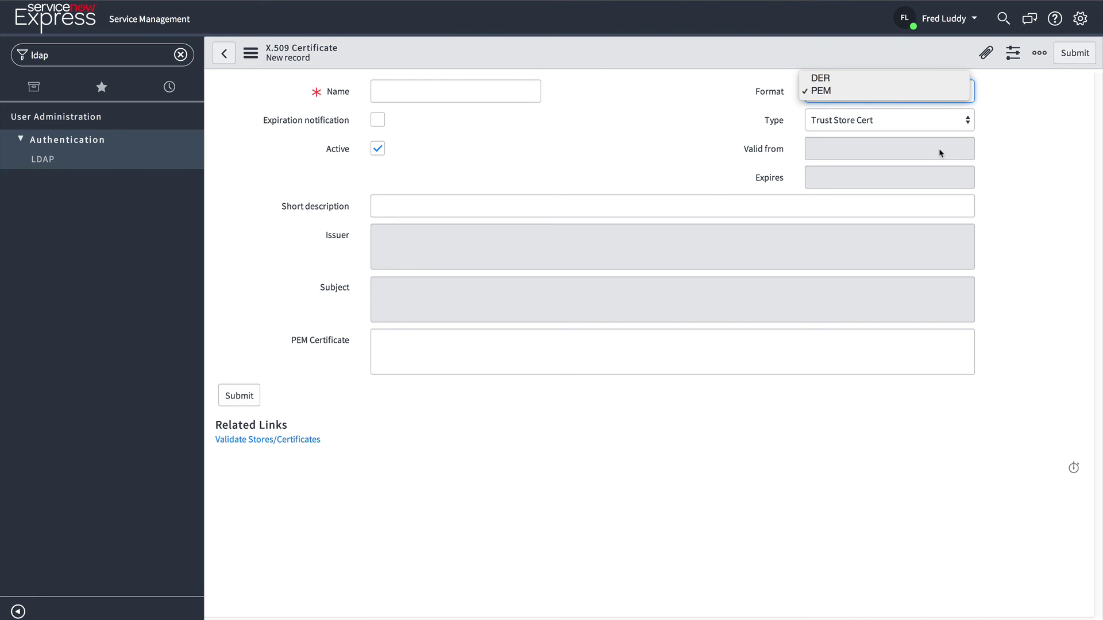
{"action": "left_click", "coordinate": [902, 143]}
{"action": "left_click", "coordinate": [883, 122]}
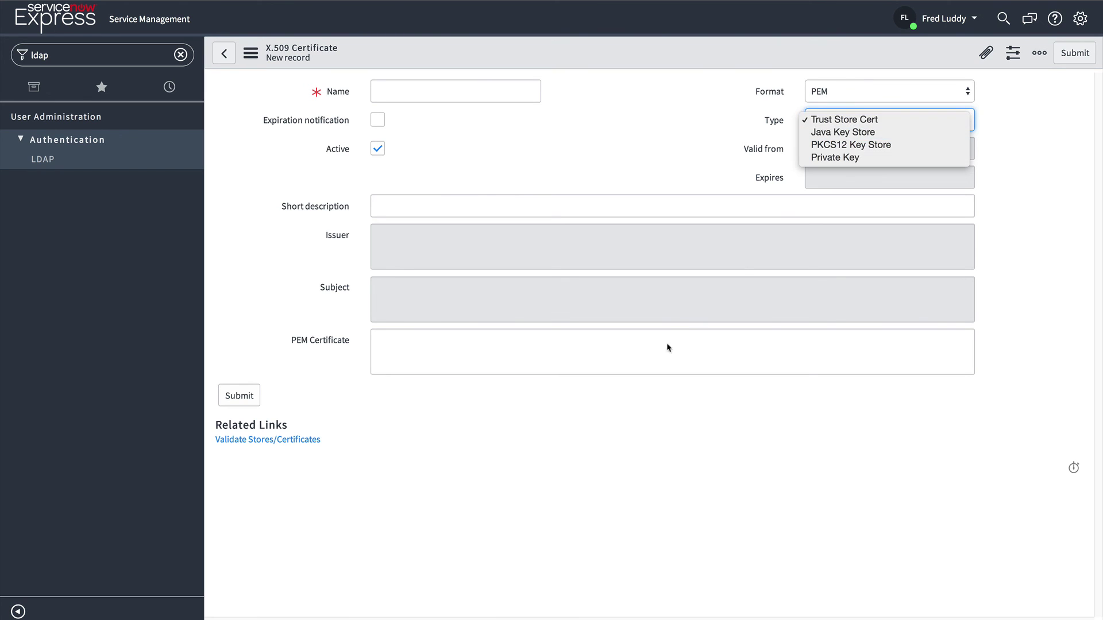
{"action": "left_click", "coordinate": [622, 390]}
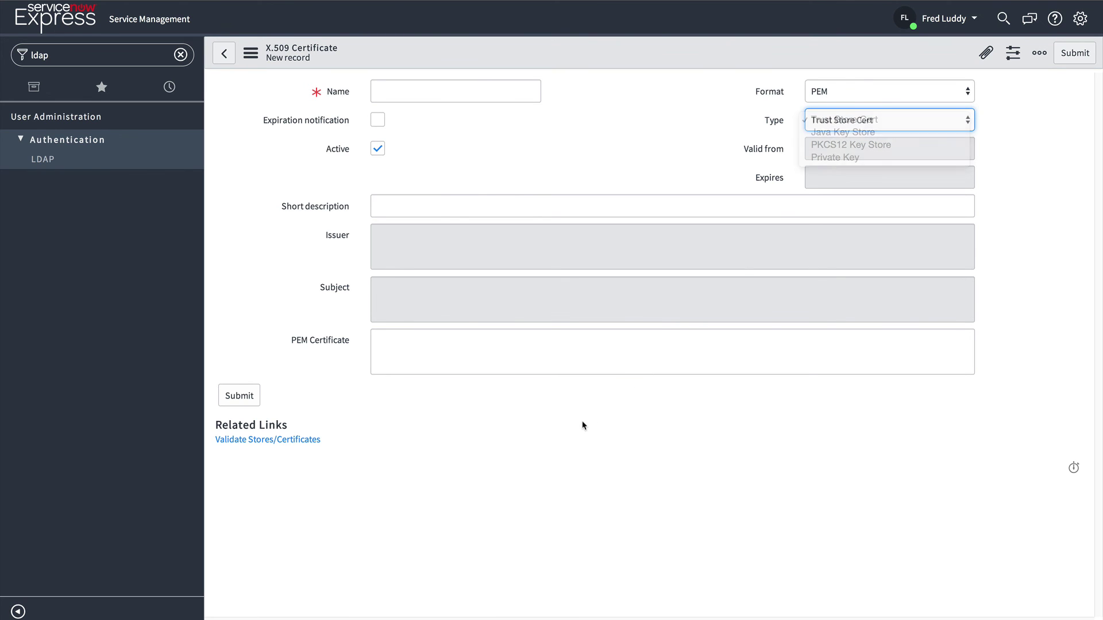
{"action": "left_click", "coordinate": [225, 54]}
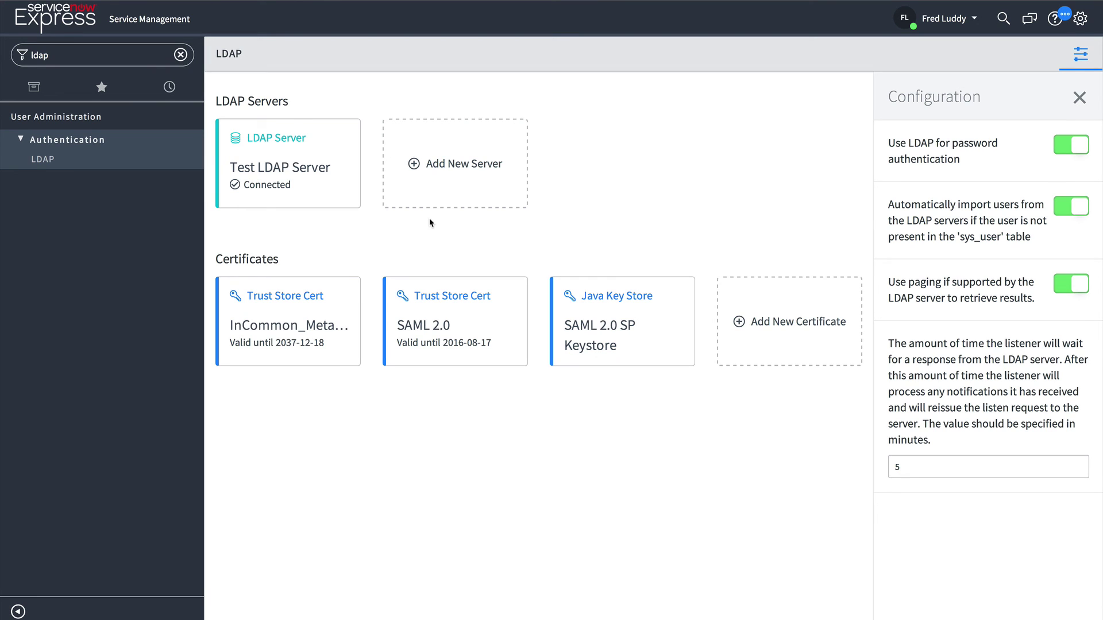
Open the LDAP monitor for the Test LDAP Server to check its connection and listener status
{"action": "mouse_move", "coordinate": [311, 164]}
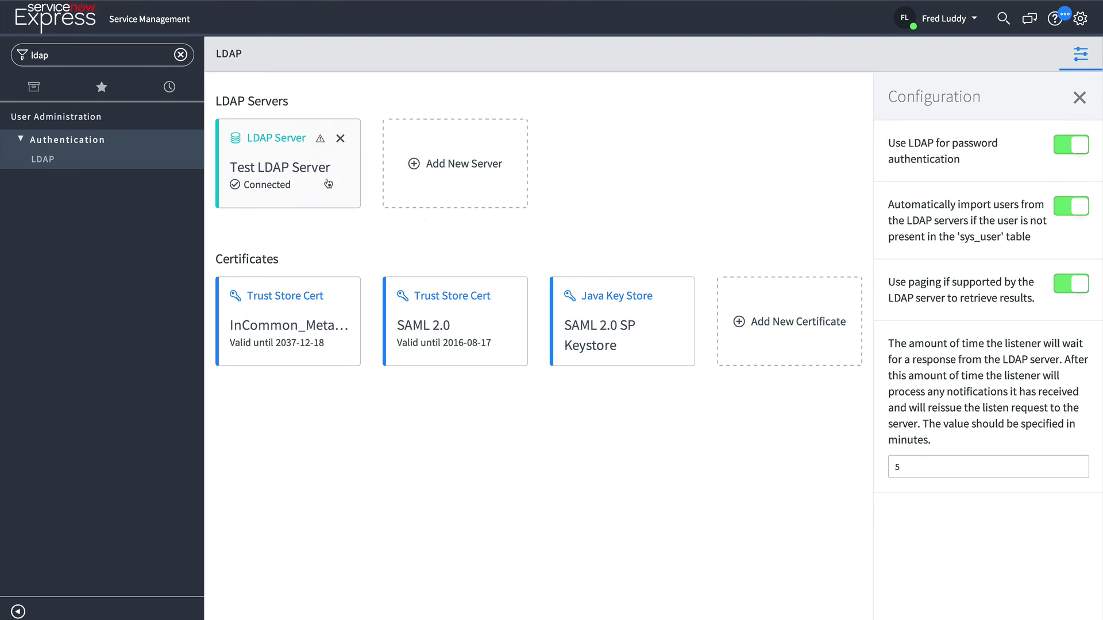
{"action": "left_click", "coordinate": [321, 142]}
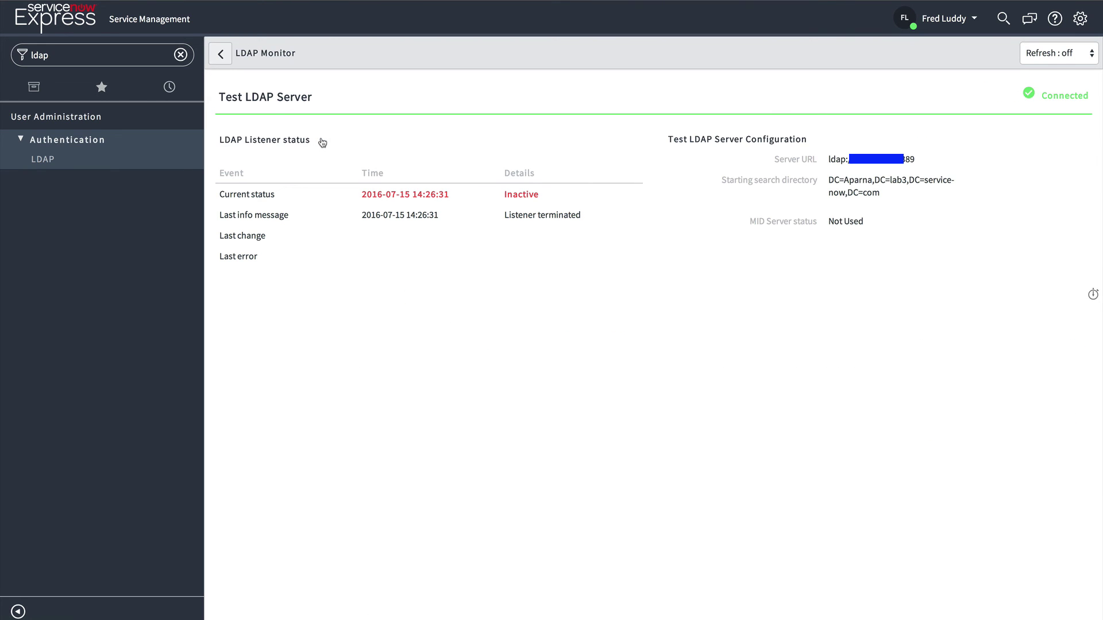